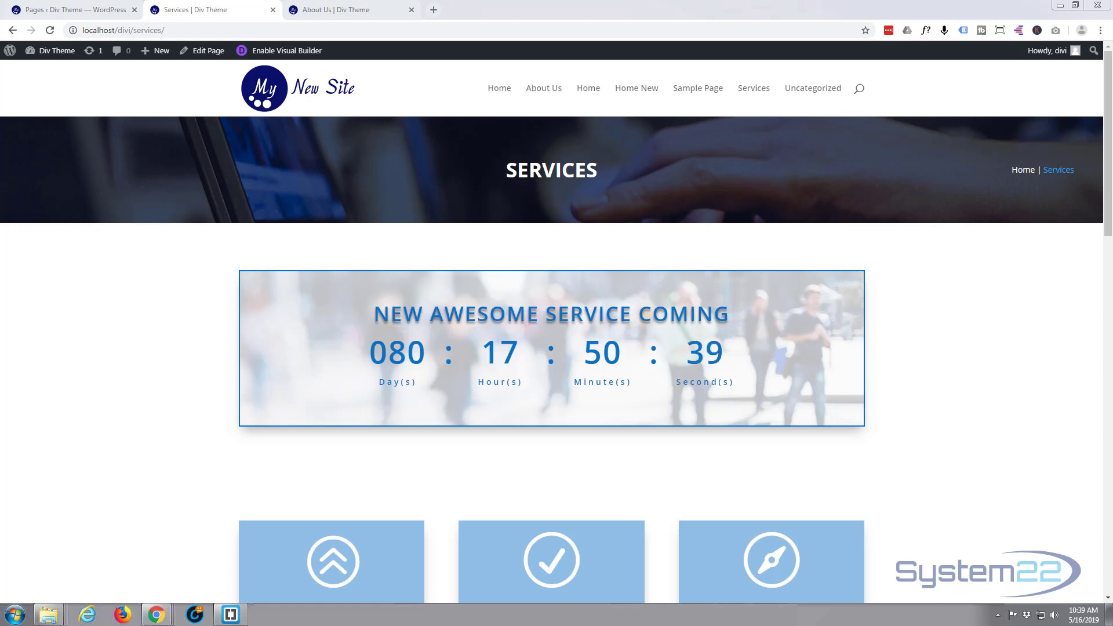
- Switch to the About Us page and enable the Visual Builder on it
left_click(323, 10)
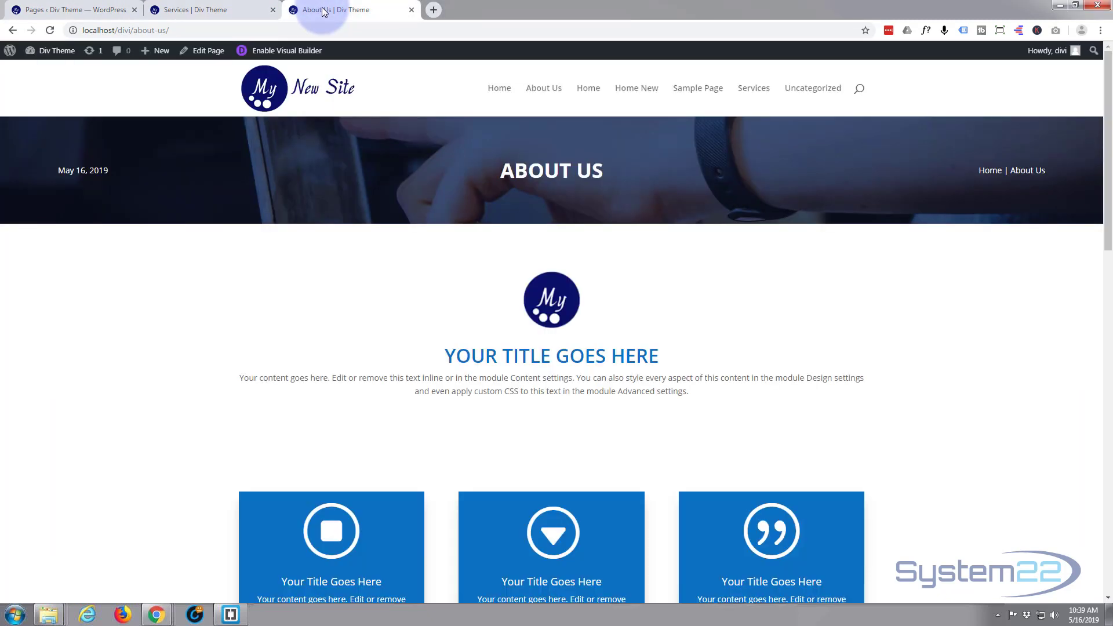
left_click(304, 54)
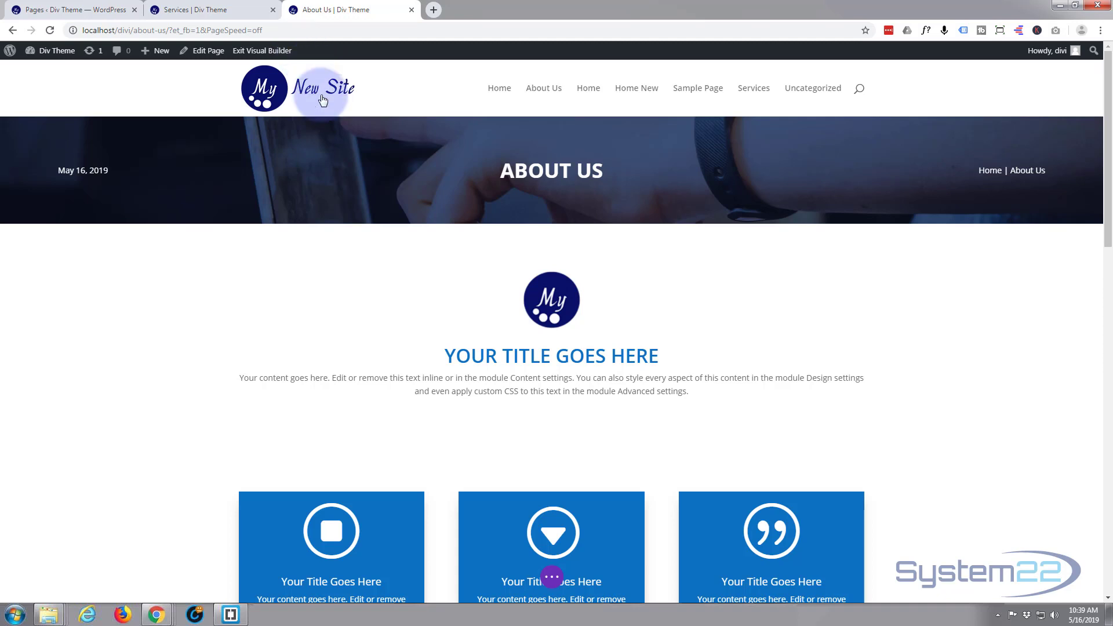
- Insert a regular section with a single-column row between the logo intro section and the blue blurbs
mouse_move(399, 313)
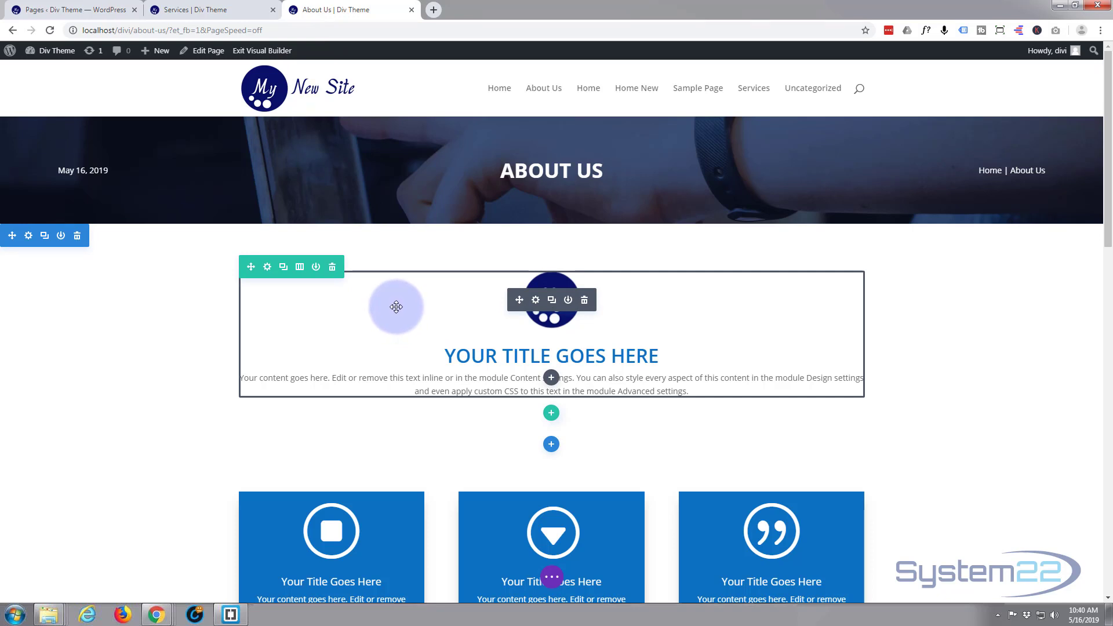
left_click(551, 450)
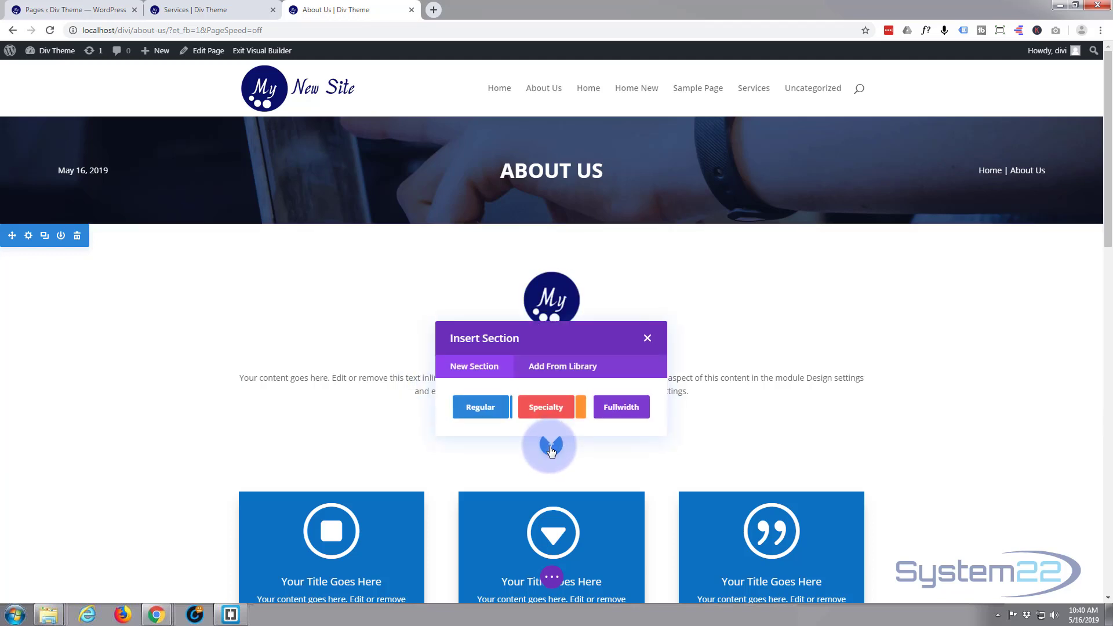
left_click(479, 408)
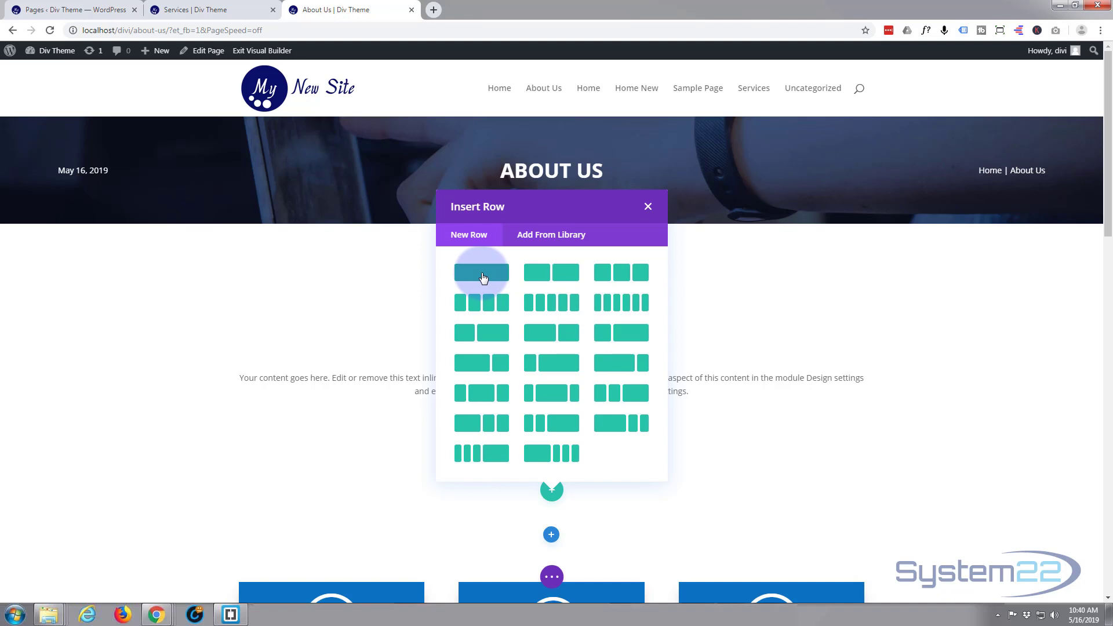
left_click(483, 278)
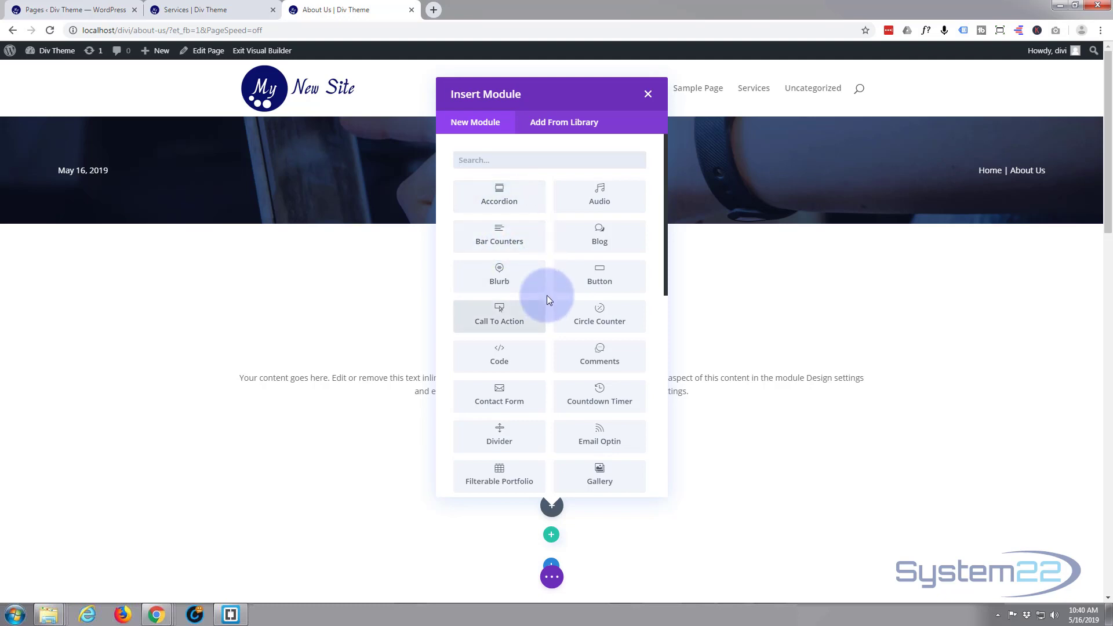
- Add a Countdown Timer module to the new single-column row
scroll(517, 250, "down", 8)
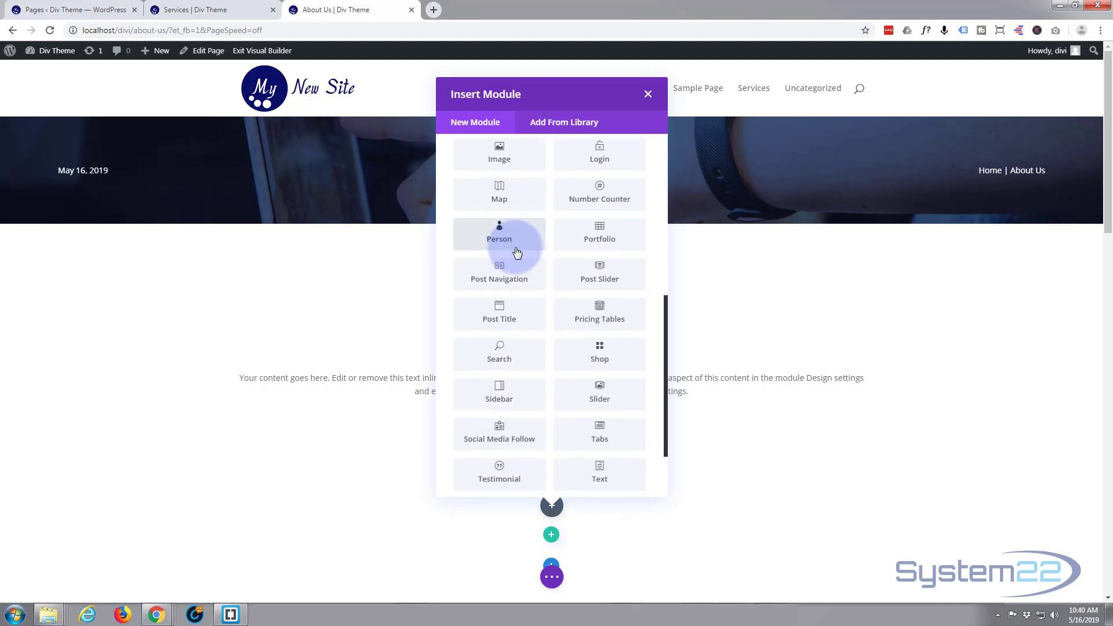
scroll(516, 251, "up", 6)
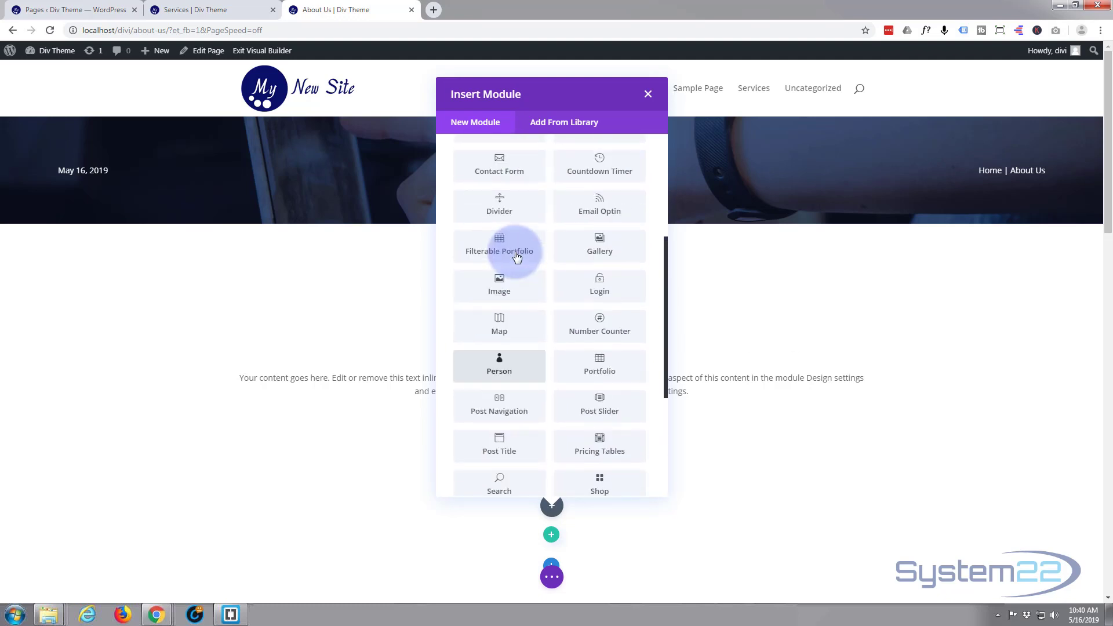
scroll(517, 257, "up", 2)
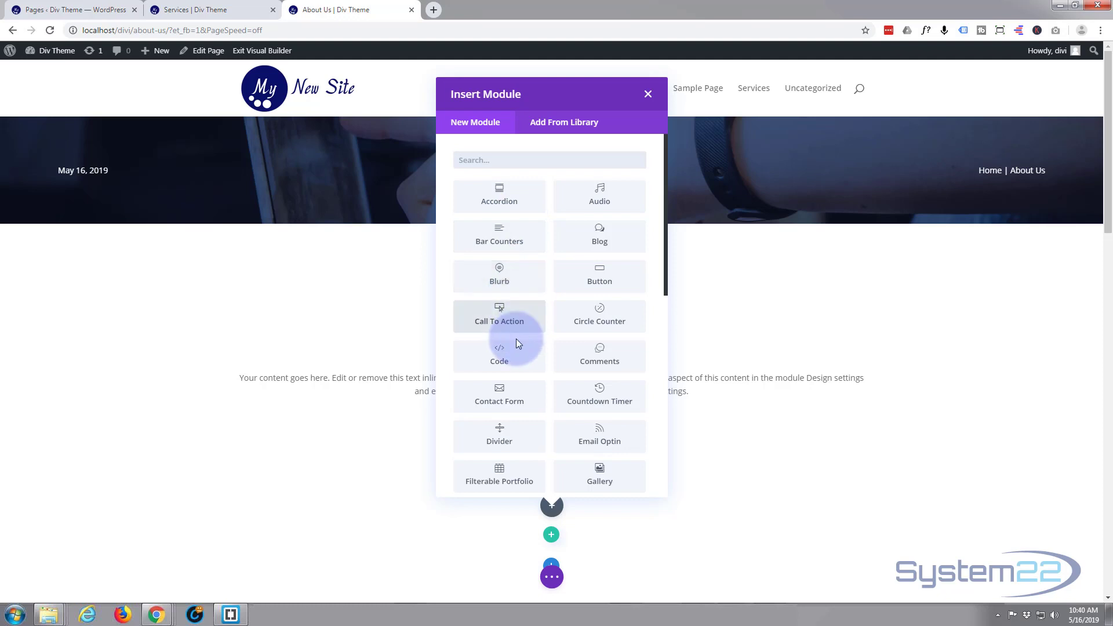
left_click(598, 402)
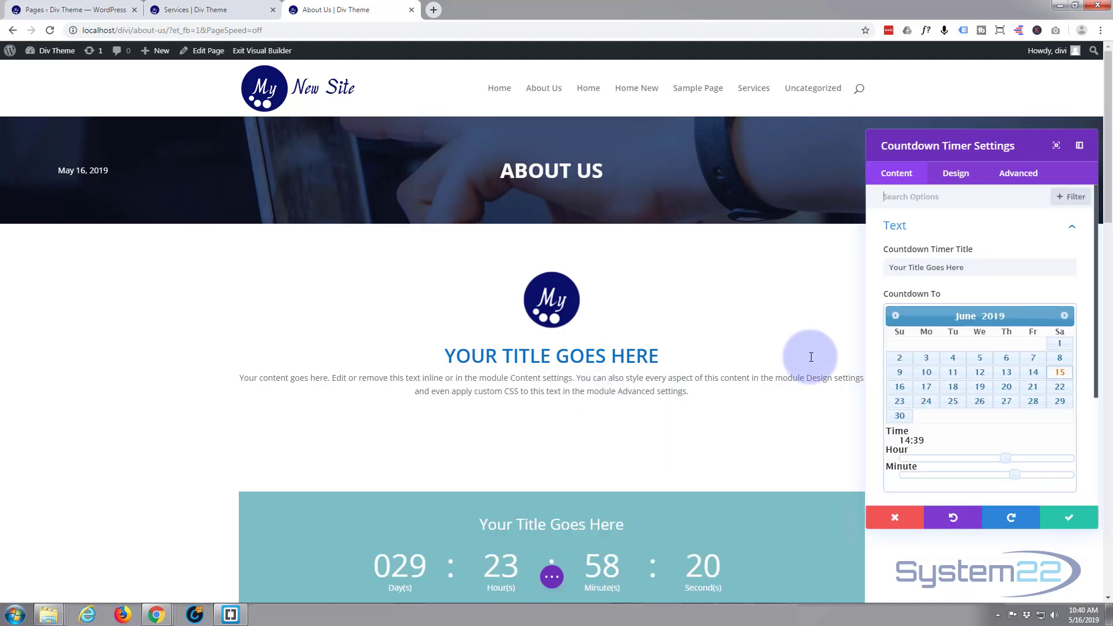
- Set the countdown timer's title to "New Services Coming Soon"
scroll(220, 305, "down", 2)
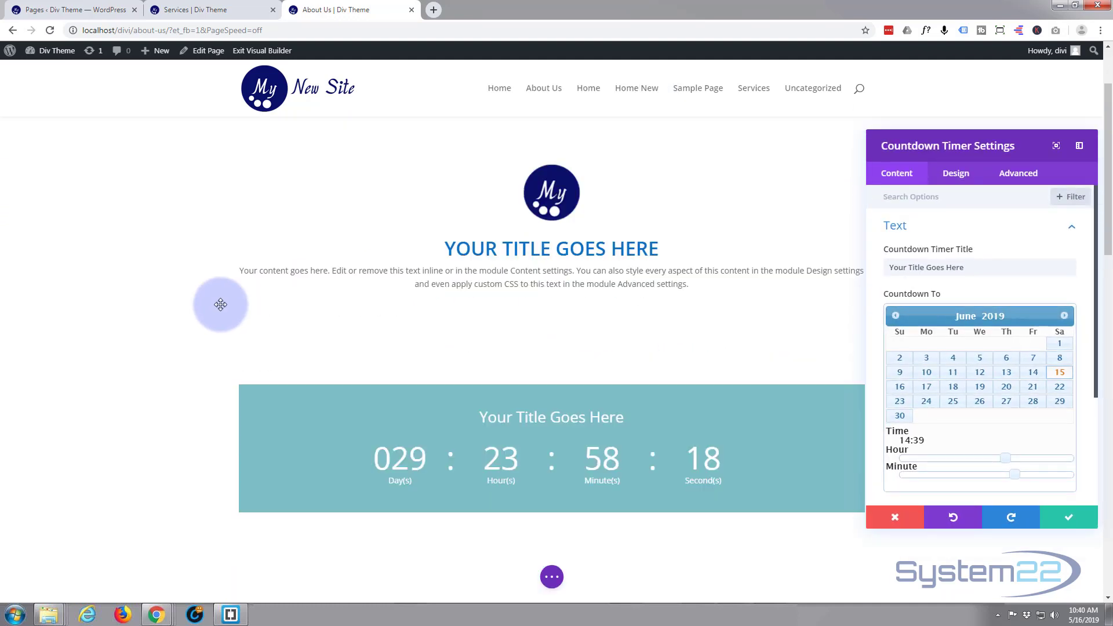
scroll(221, 304, "down", 2)
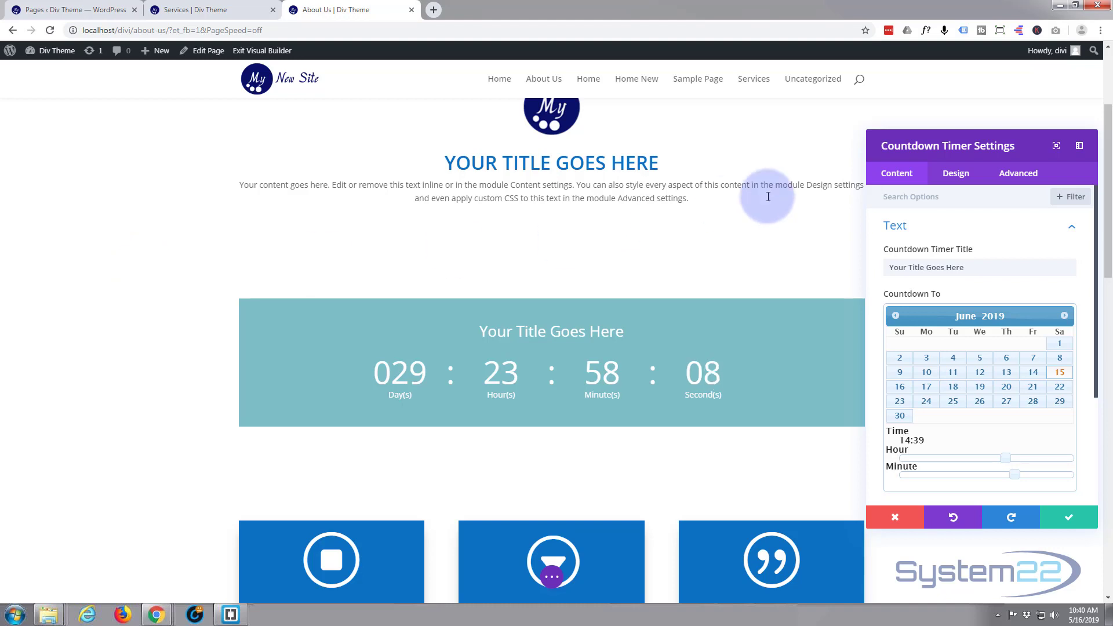
left_click_drag(964, 147, 952, 119)
left_click(953, 234)
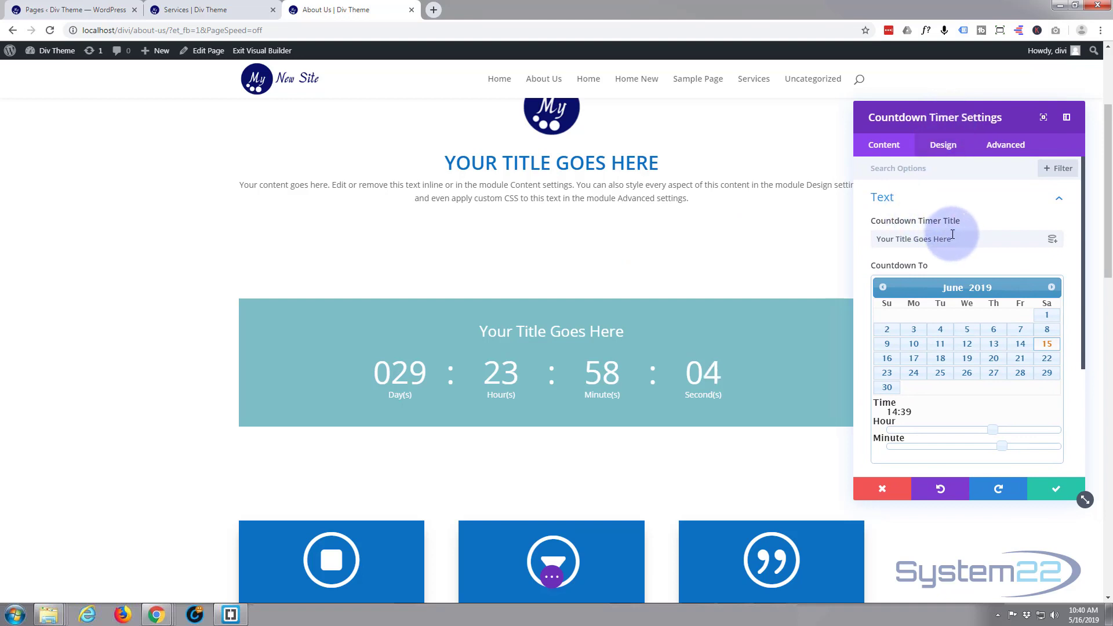
left_click_drag(953, 234, 868, 236)
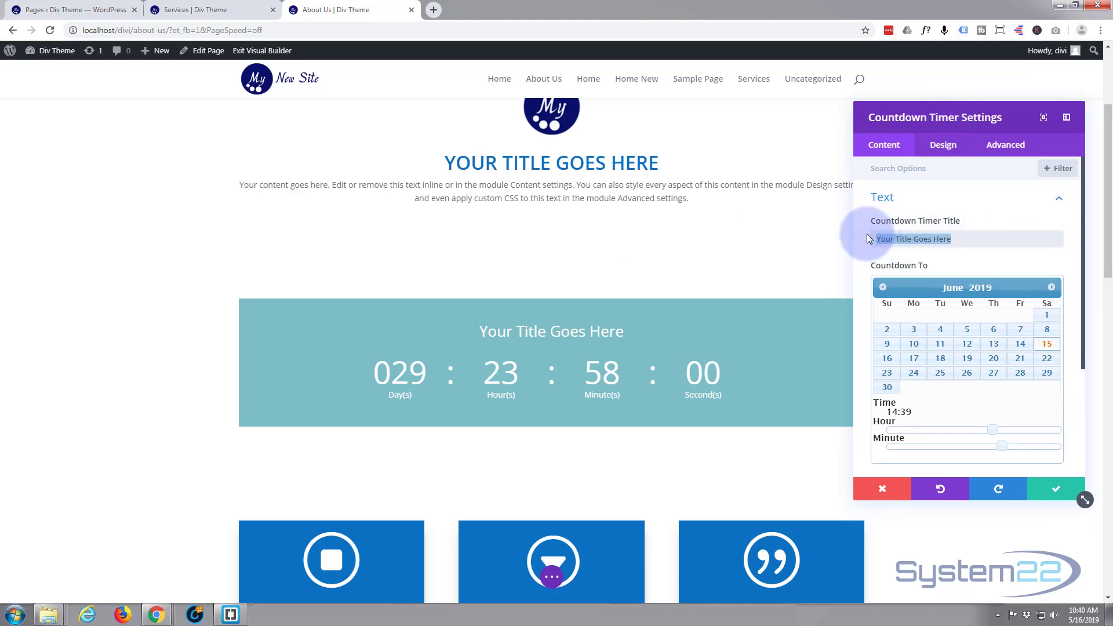
type("NewSe")
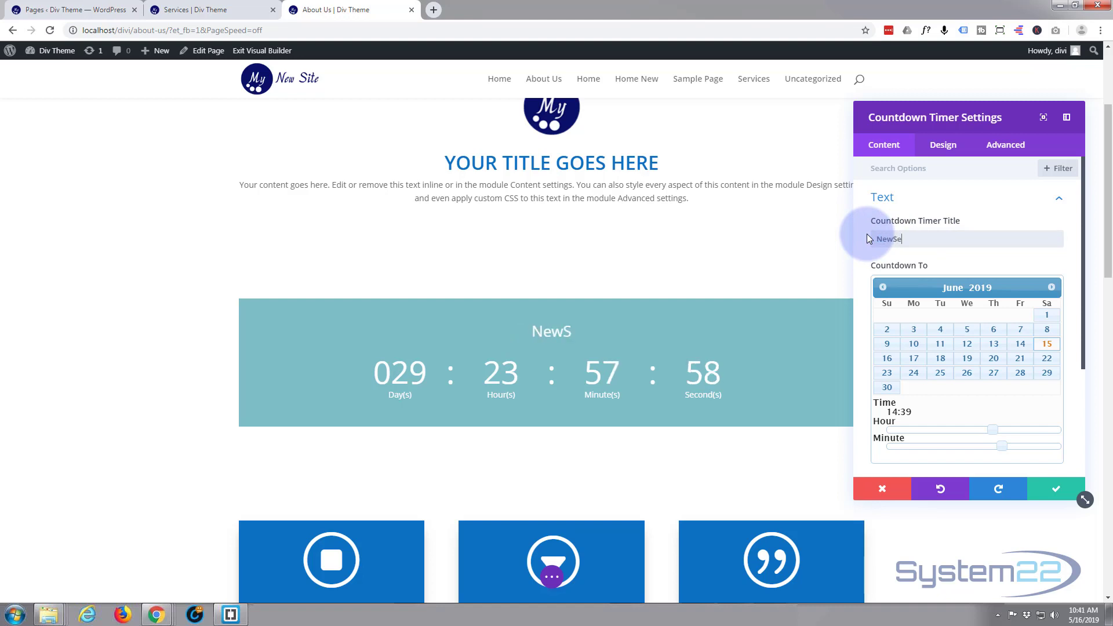
type("rvices ")
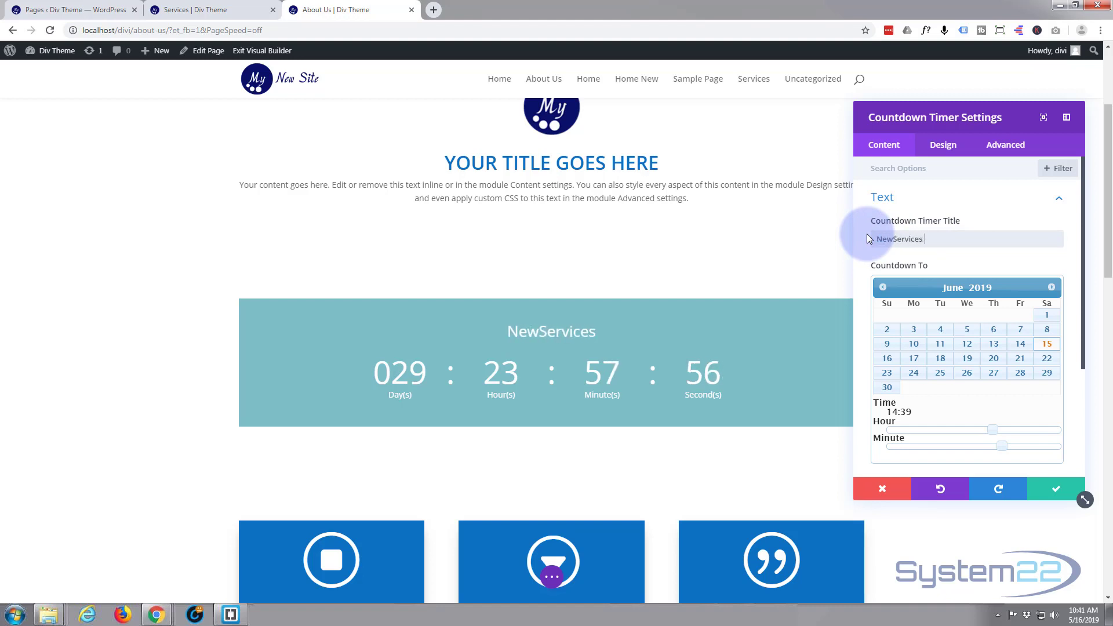
type("Comin")
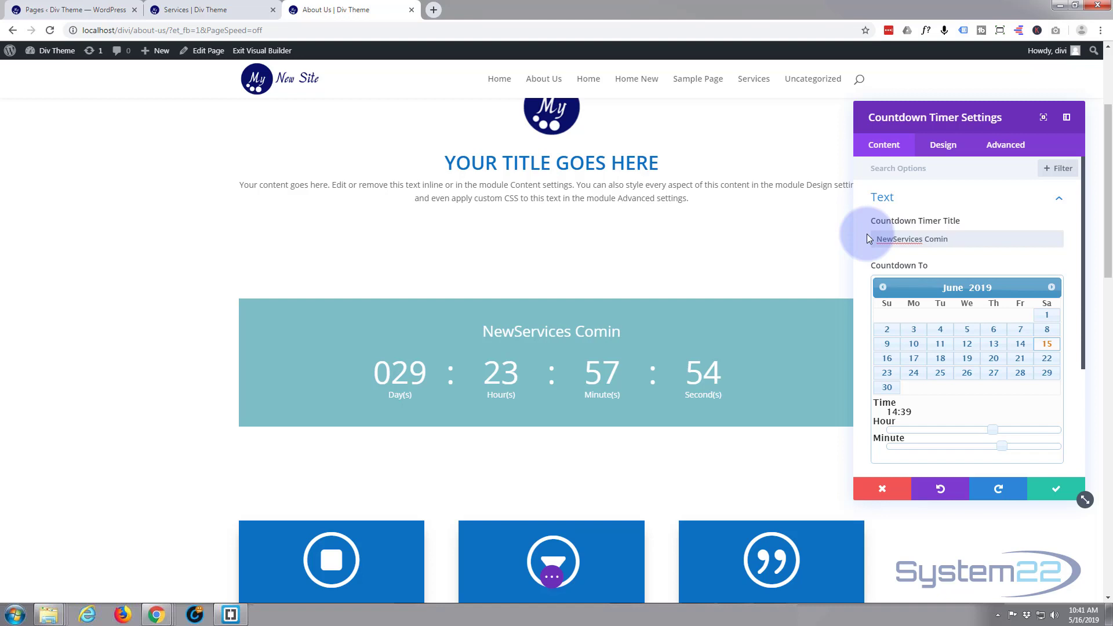
type("g Soon")
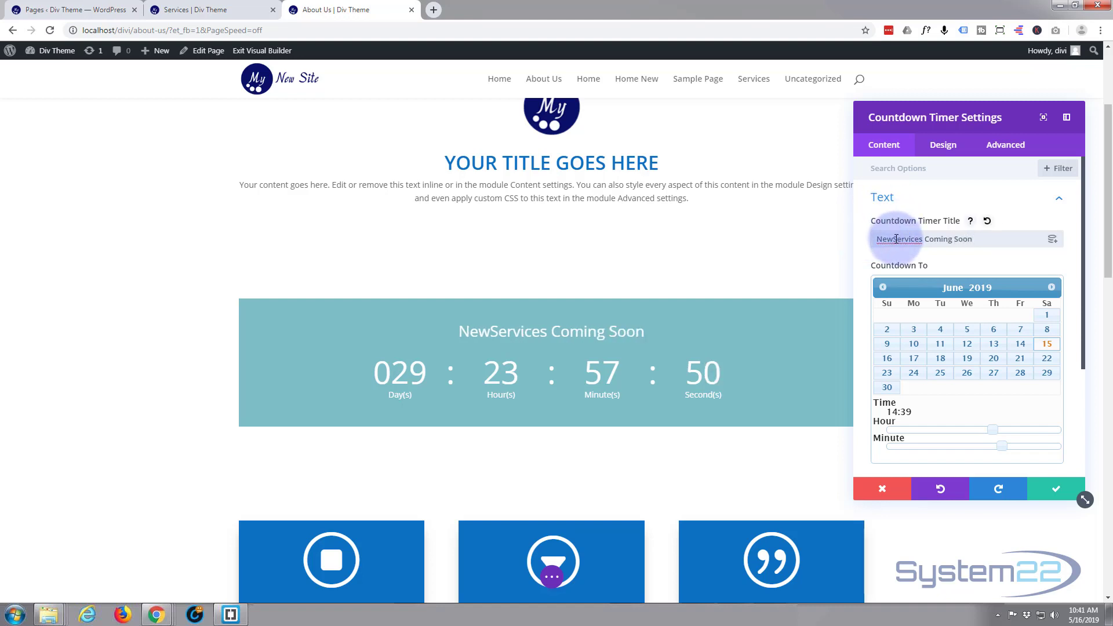
left_click(896, 239)
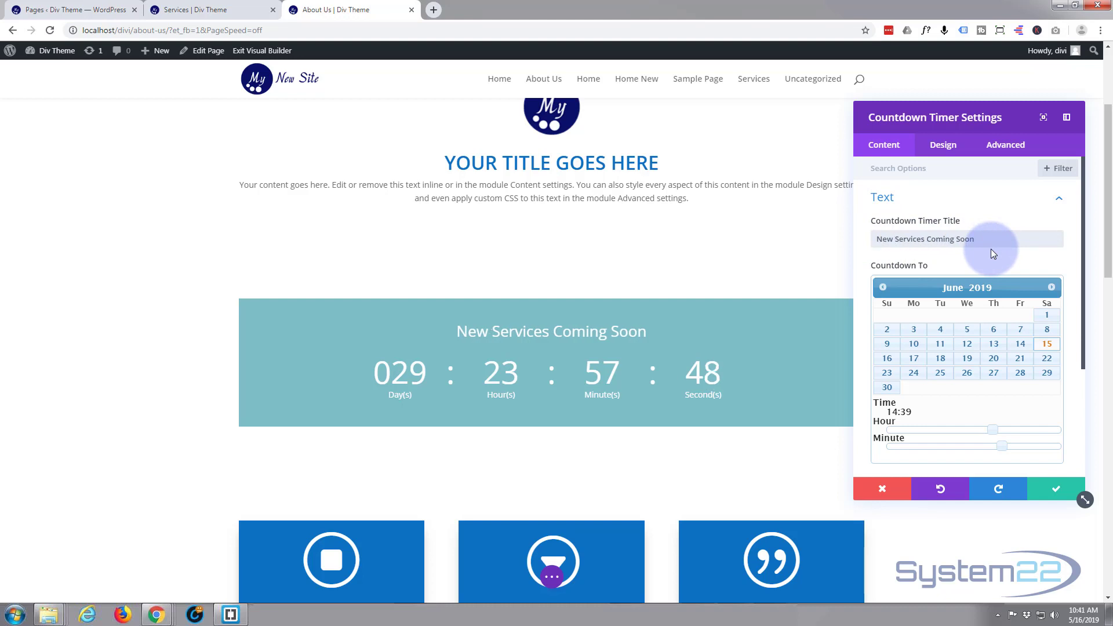
- Set the timer to count down to September 2, 2019 at 08:30
scroll(951, 281, "down", 2)
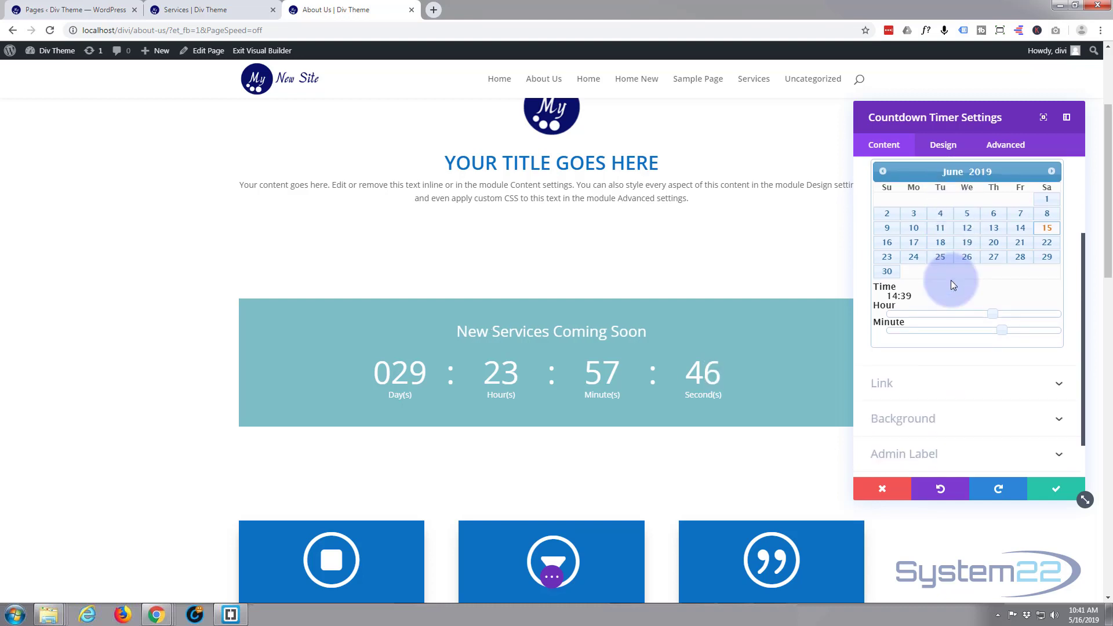
left_click(1052, 171)
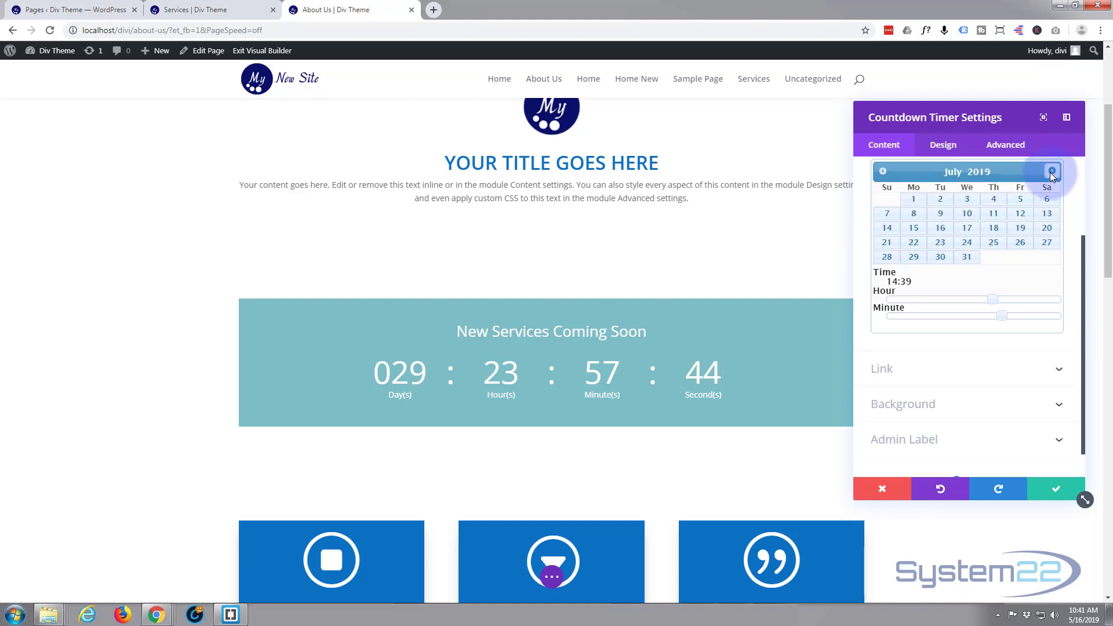
left_click(1052, 171)
left_click(1051, 171)
left_click(914, 199)
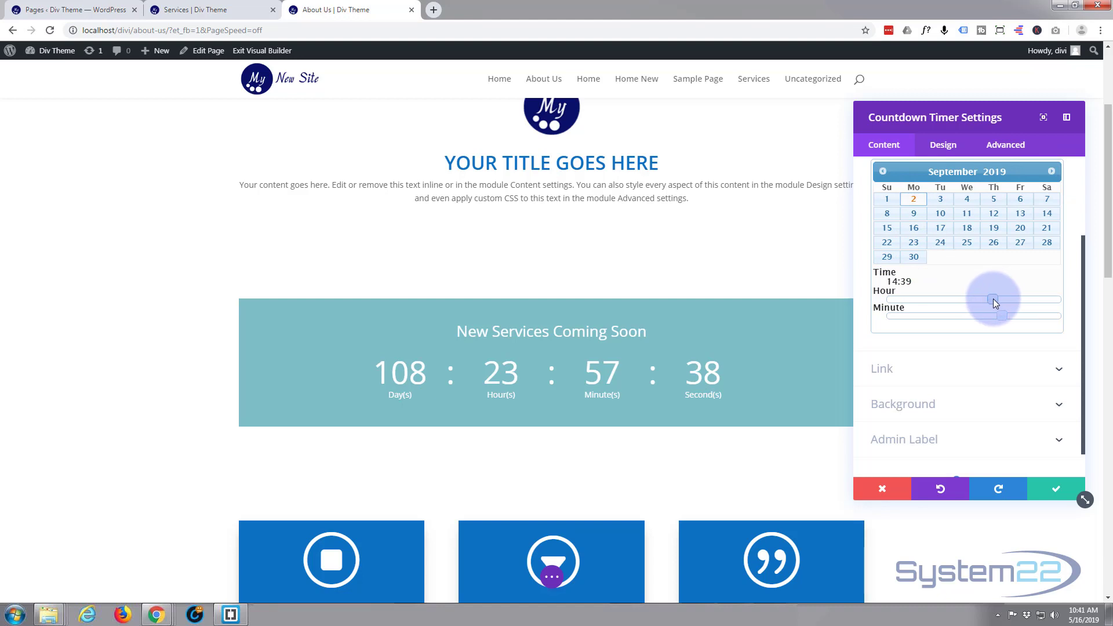
left_click_drag(994, 298, 944, 304)
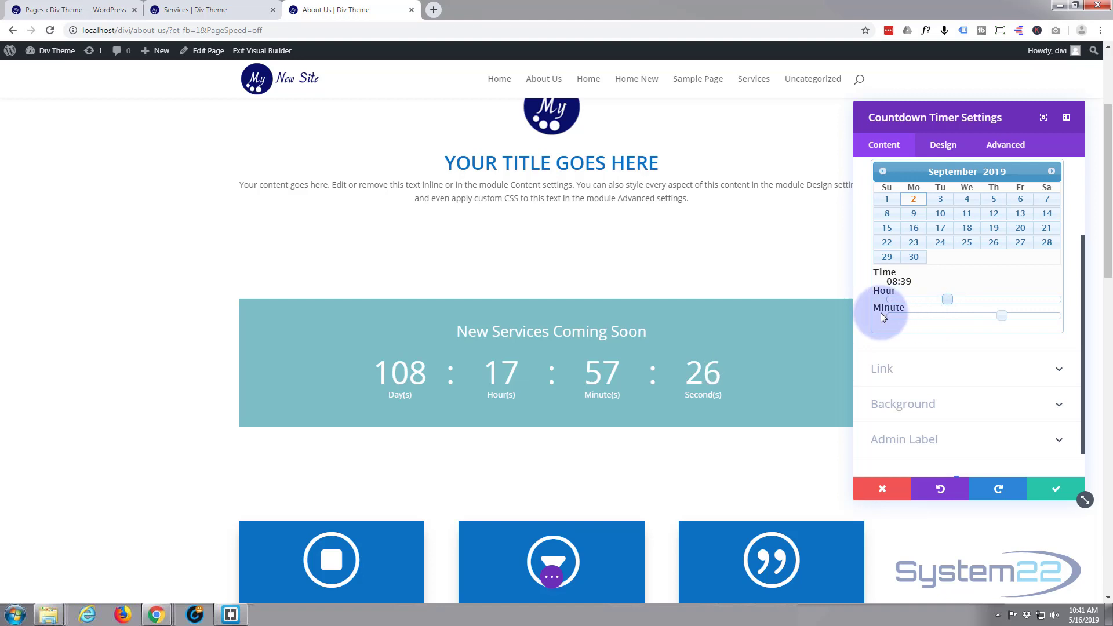
left_click_drag(1005, 317, 977, 321)
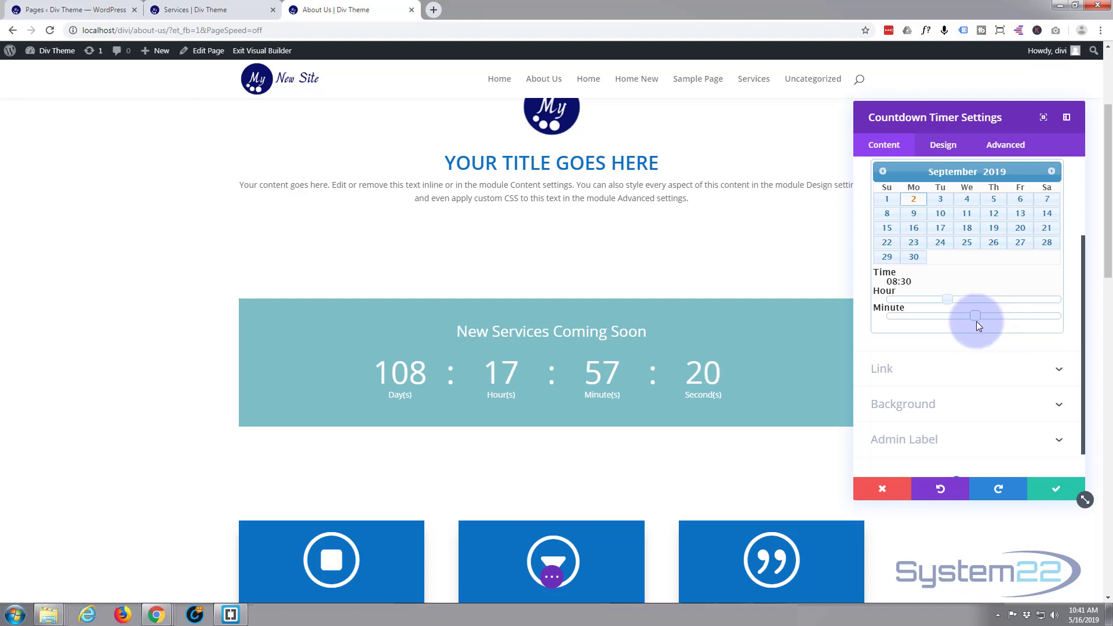
left_click(882, 289)
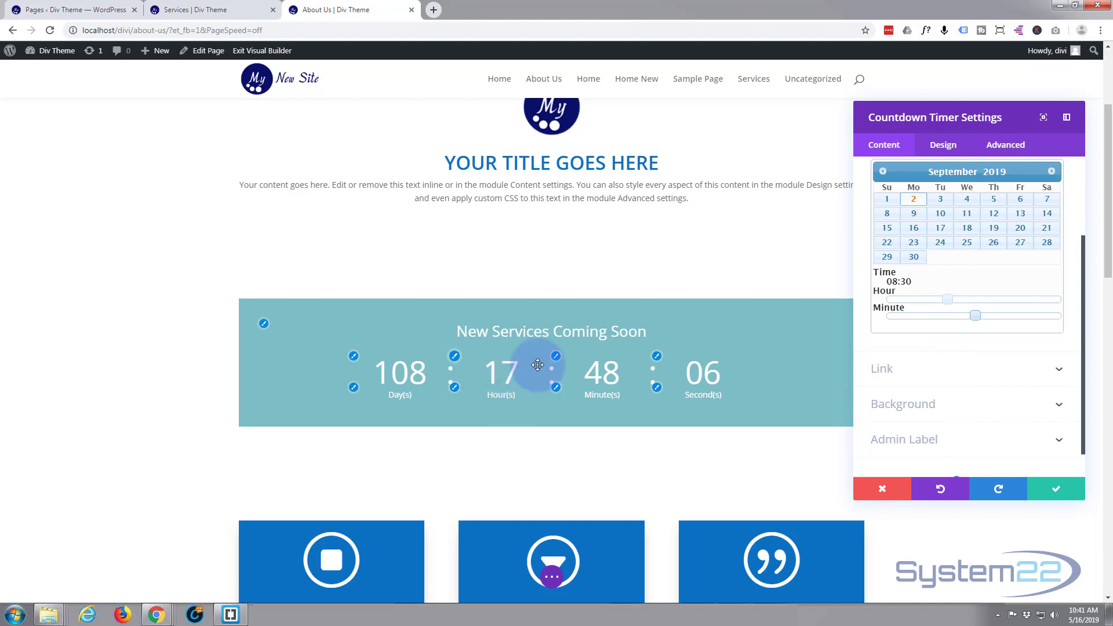
- Style the timer's title text with Semi Bold font weight and all-uppercase lettering, keeping the default font
left_click(942, 148)
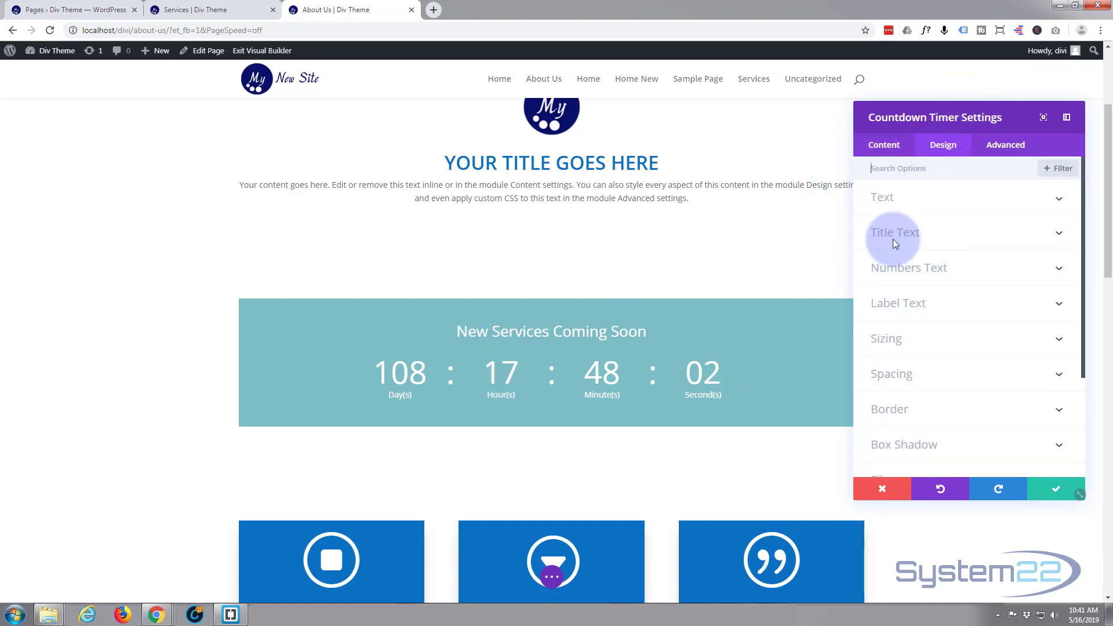
left_click(982, 238)
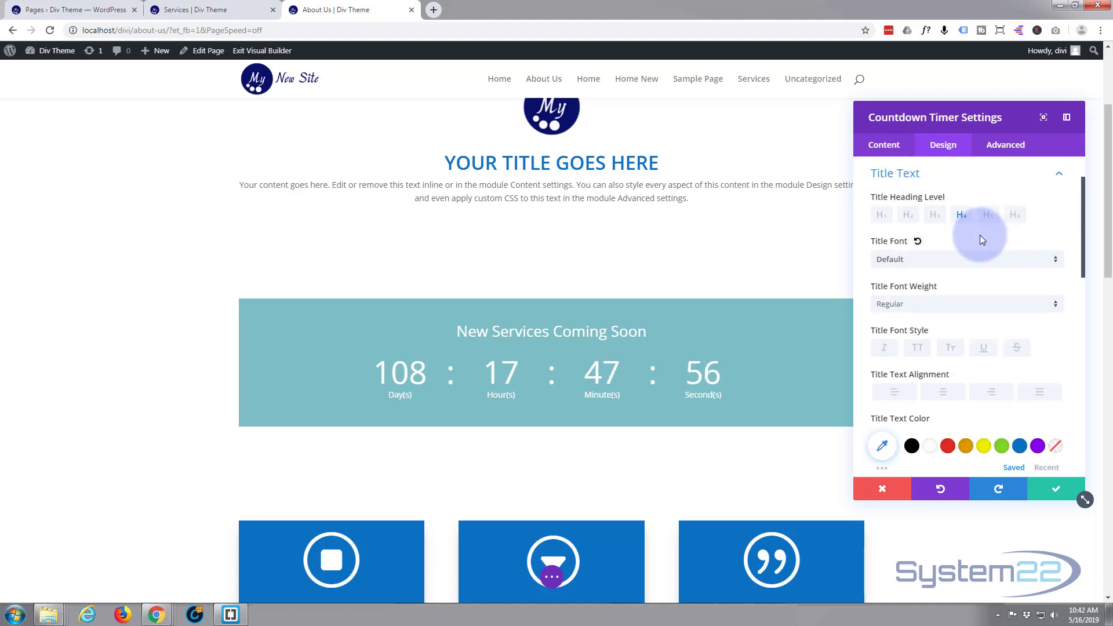
left_click(1053, 305)
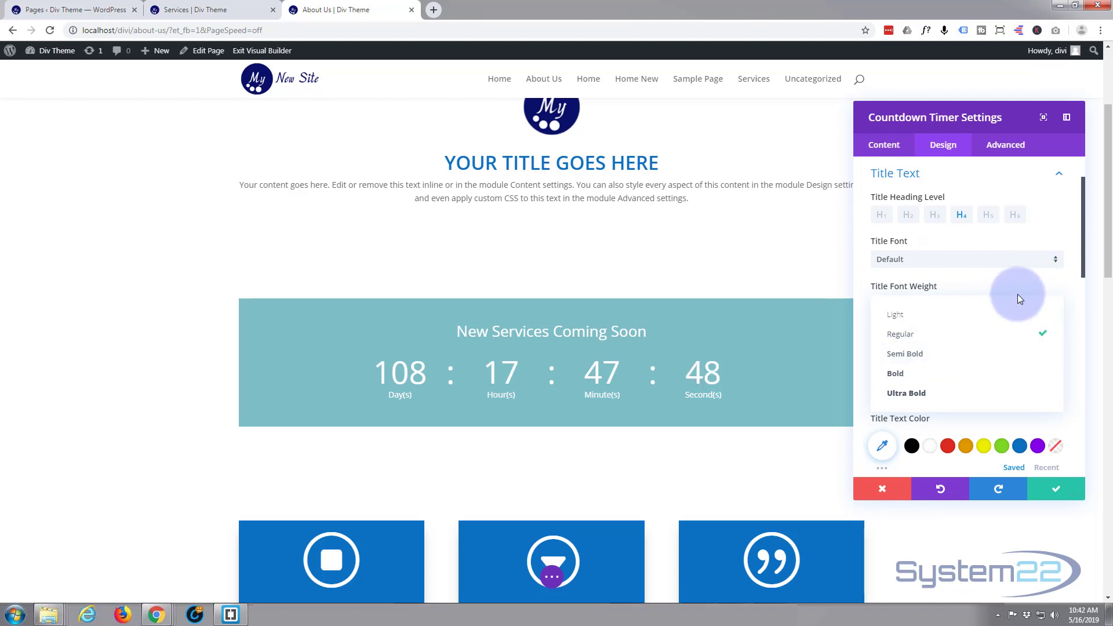
left_click(979, 296)
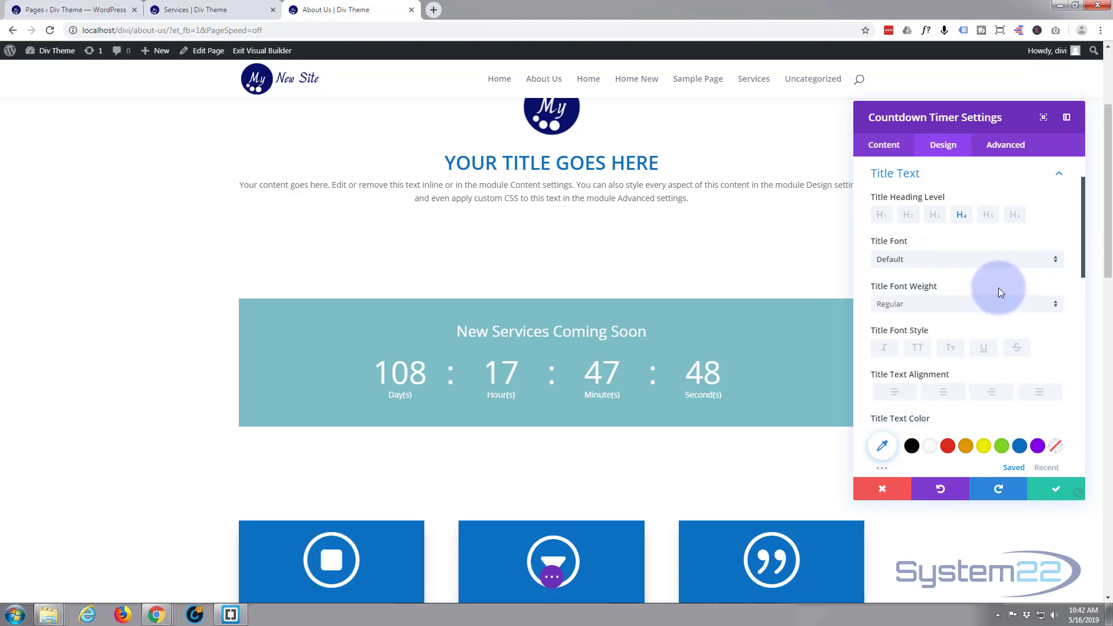
left_click(1059, 309)
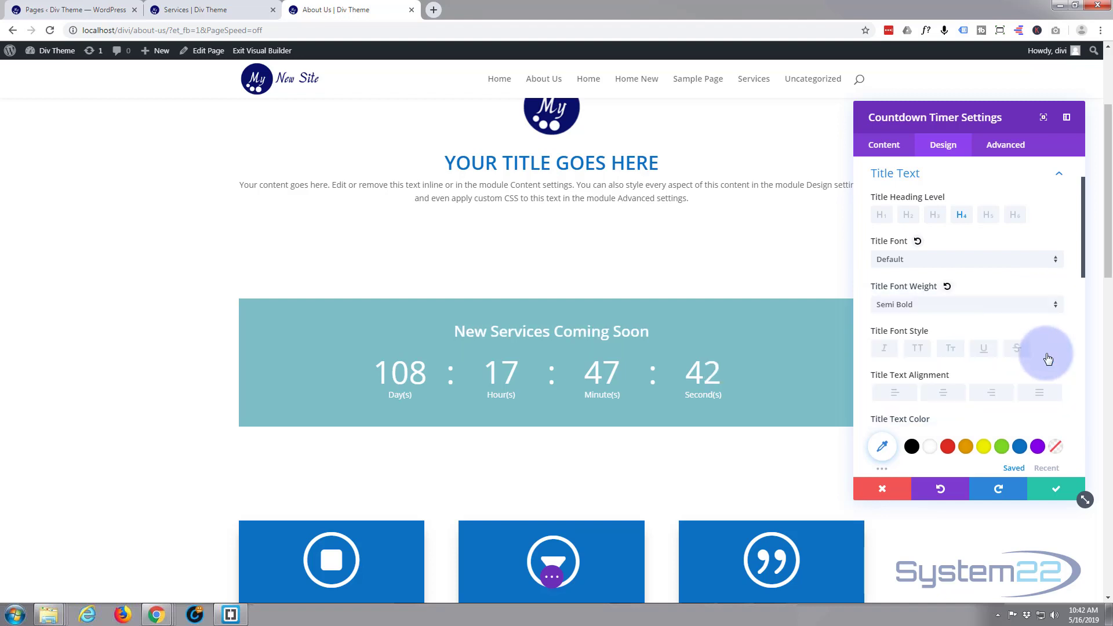
scroll(948, 325, "down", 1)
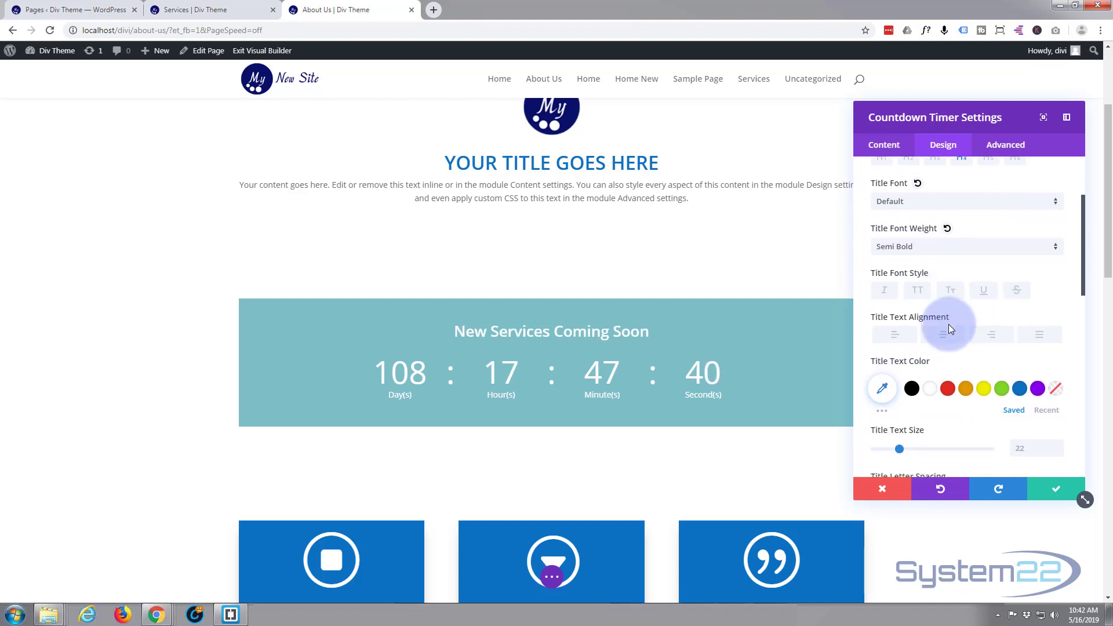
left_click(919, 296)
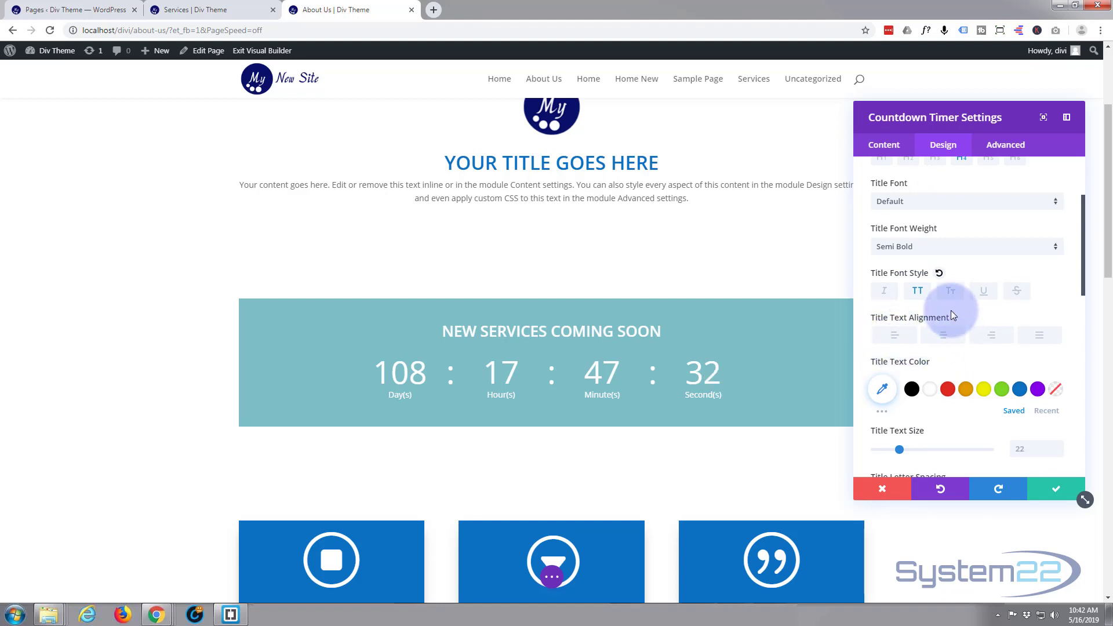
- Set the timer's title text color to blue #0c71c3 and its size to 42px
scroll(951, 312, "down", 1)
scroll(951, 311, "down", 1)
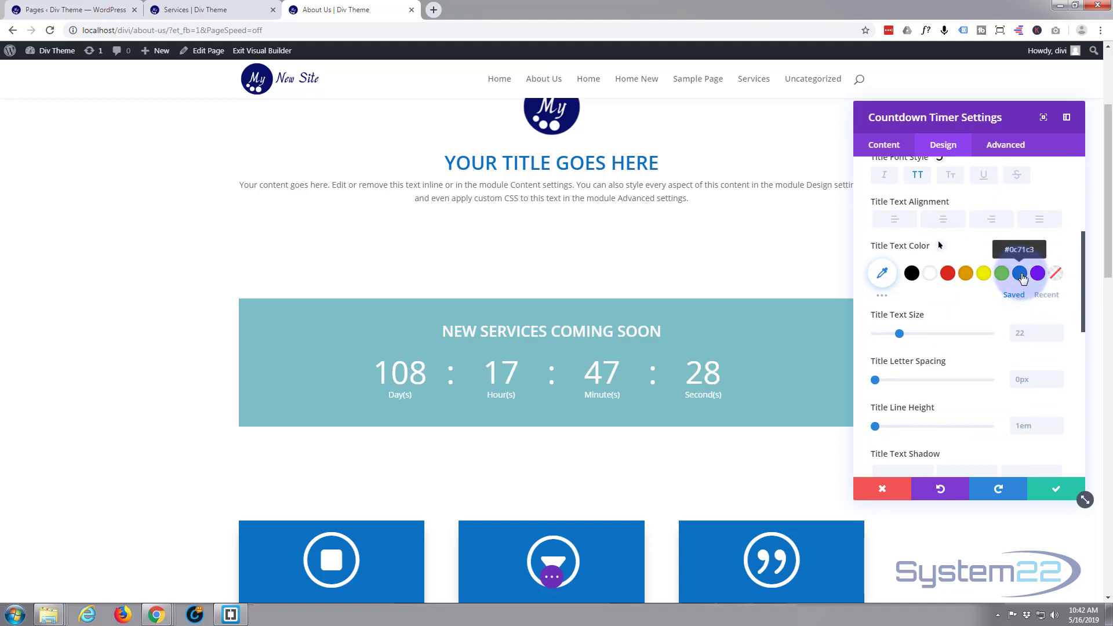
left_click(1022, 278)
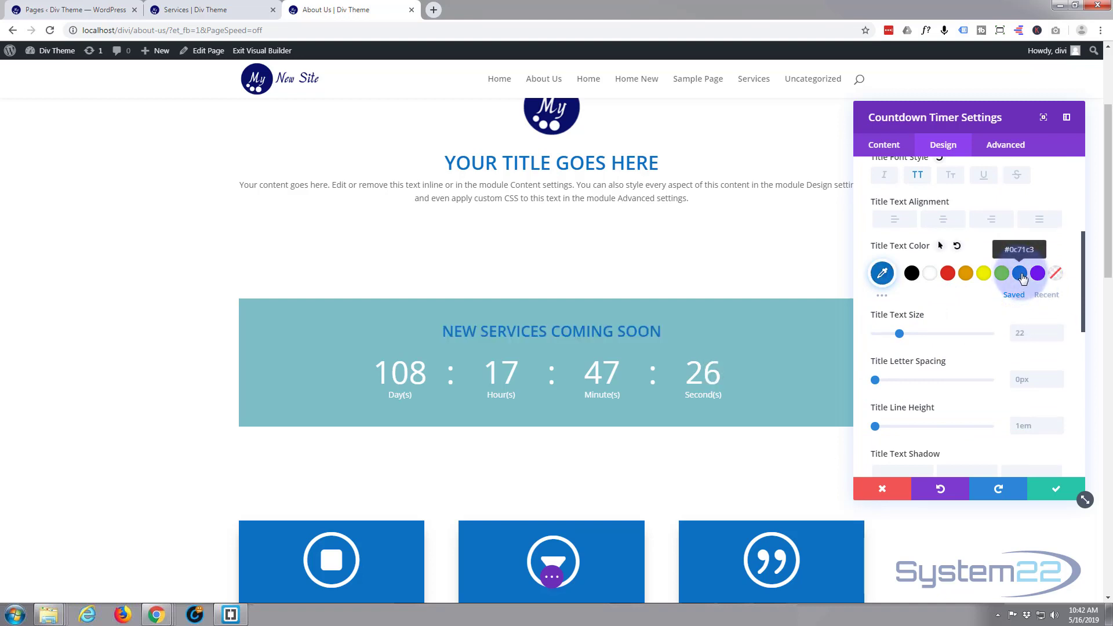
left_click_drag(900, 334, 923, 329)
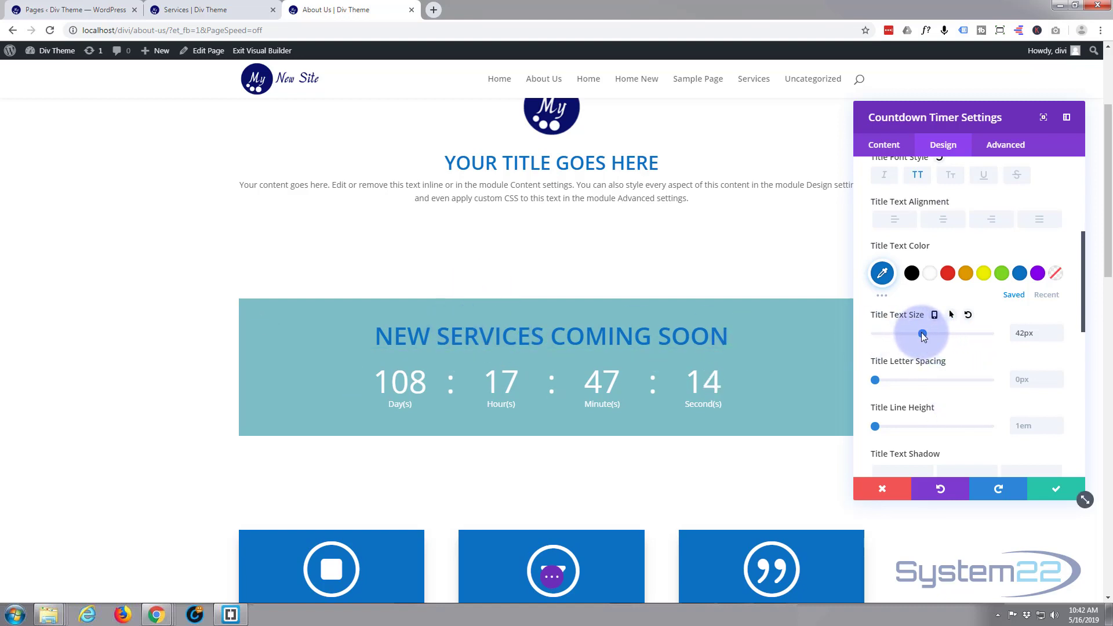
- Set the timer's title text size to 40px and its letter spacing to 3px
left_click_drag(923, 335, 921, 332)
left_click(875, 380)
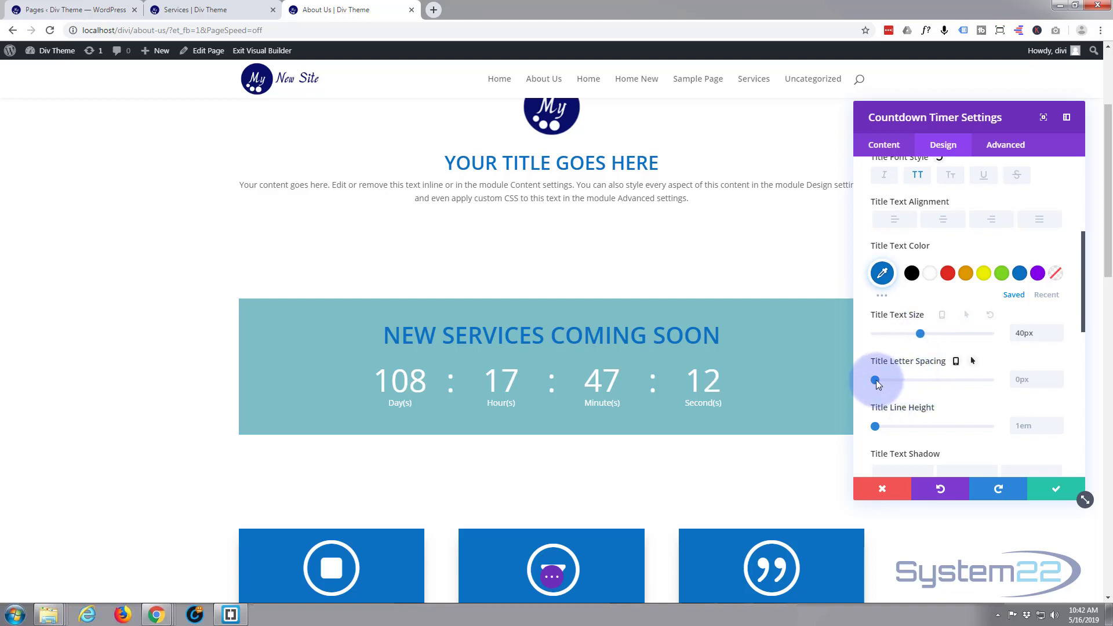
left_click_drag(876, 380, 880, 383)
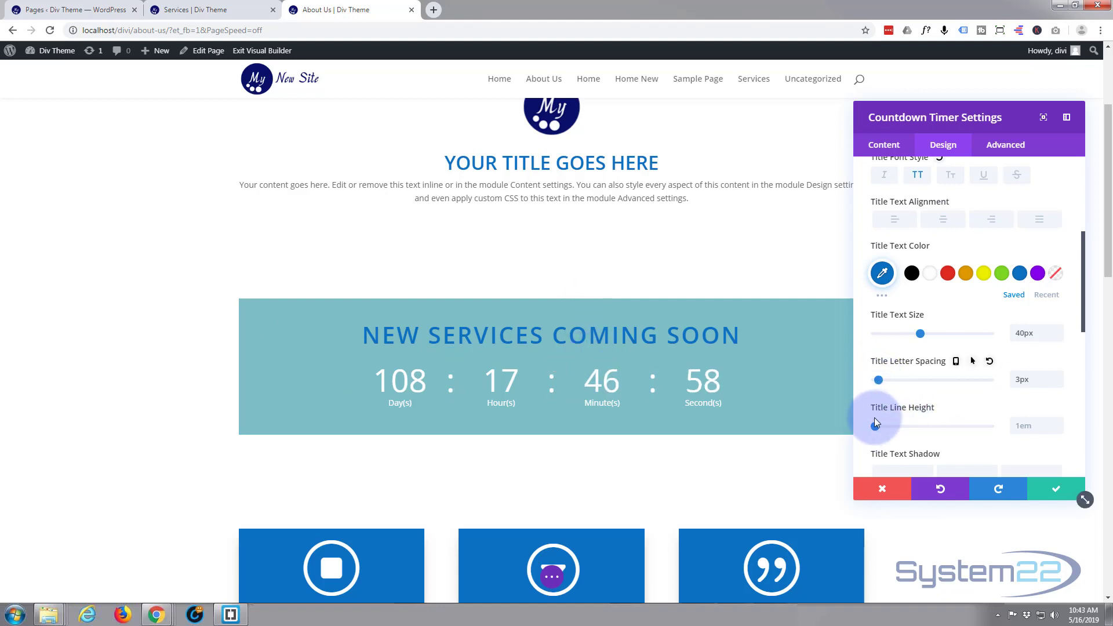
mouse_move(876, 427)
left_mouse_down()
mouse_move(922, 427)
mouse_move(870, 429)
left_mouse_up()
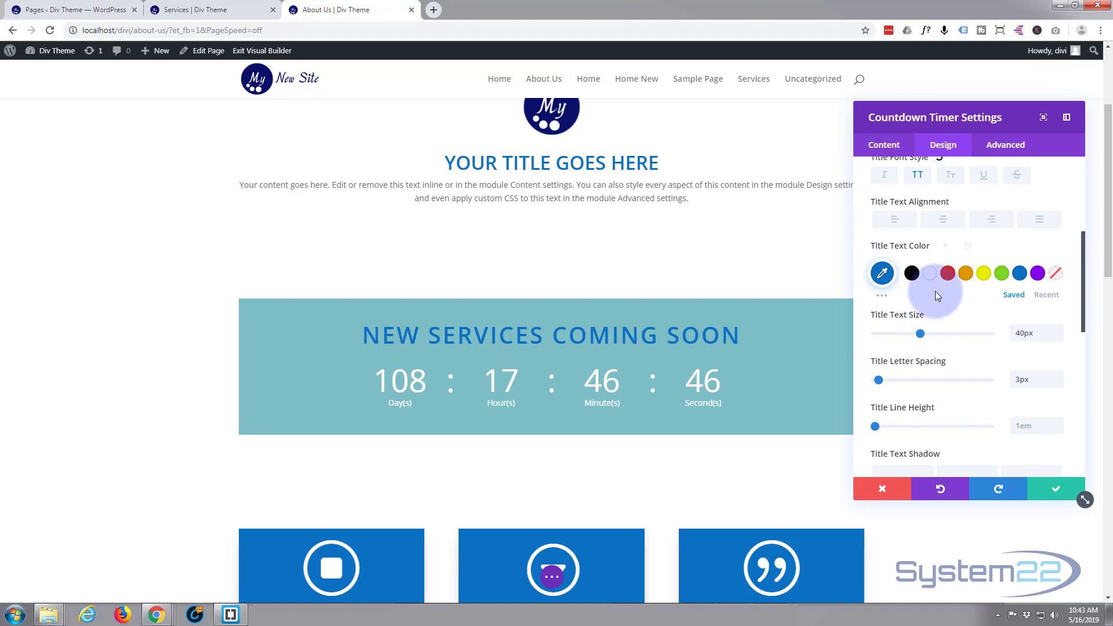
- Compare the title's text shadow presets and apply the one with 0em horizontal length, 0.1em vertical length and 0.1em blur
scroll(936, 288, "down", 2)
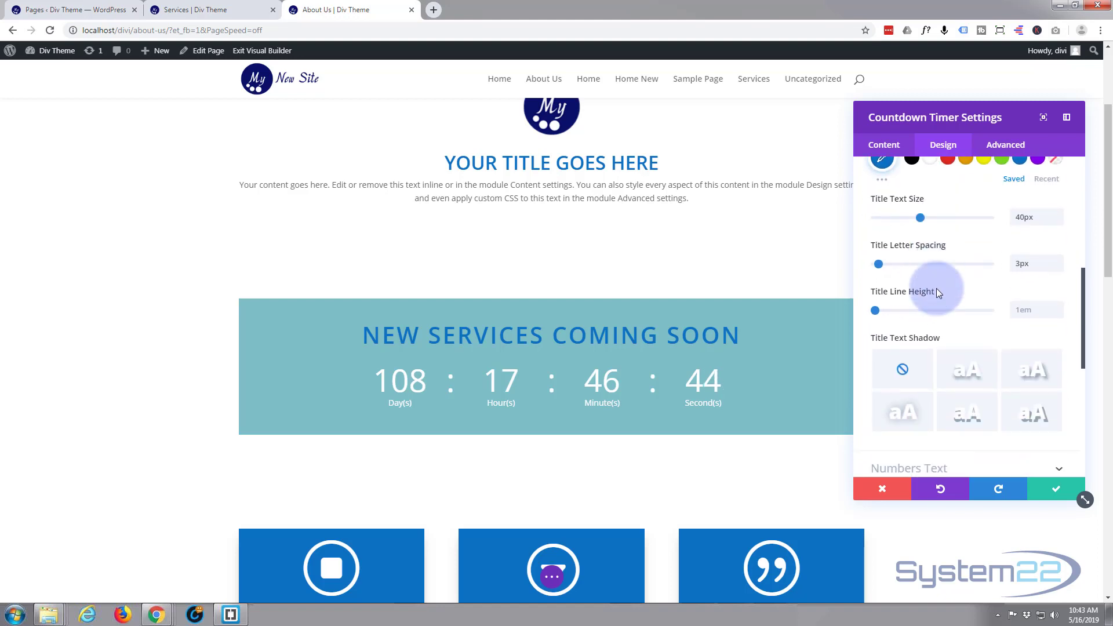
scroll(937, 289, "down", 2)
left_click(1031, 254)
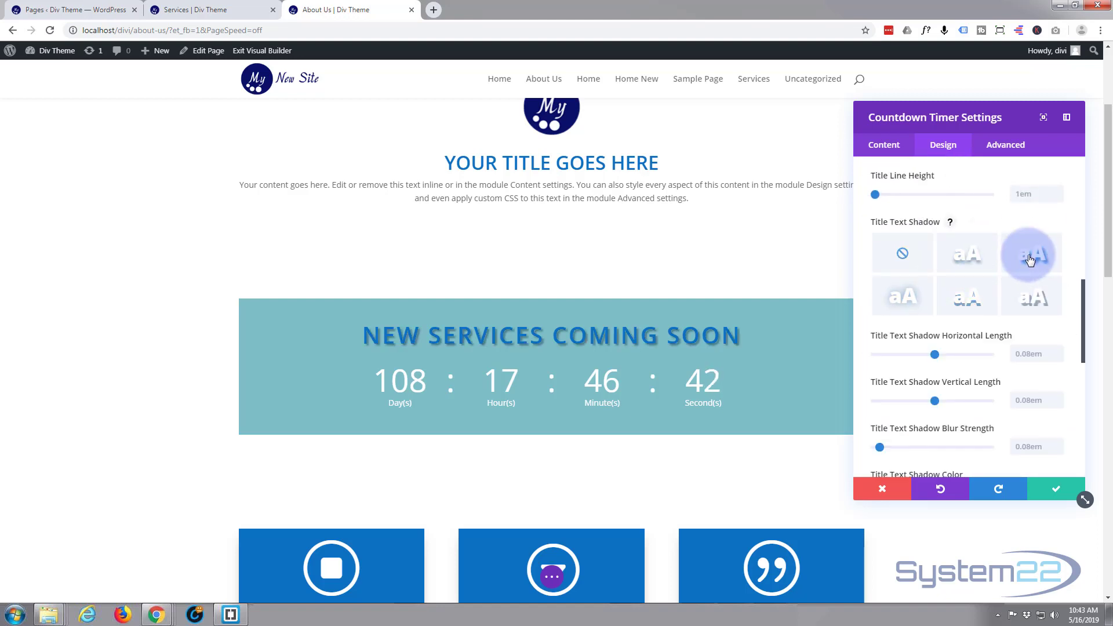
left_click(970, 257)
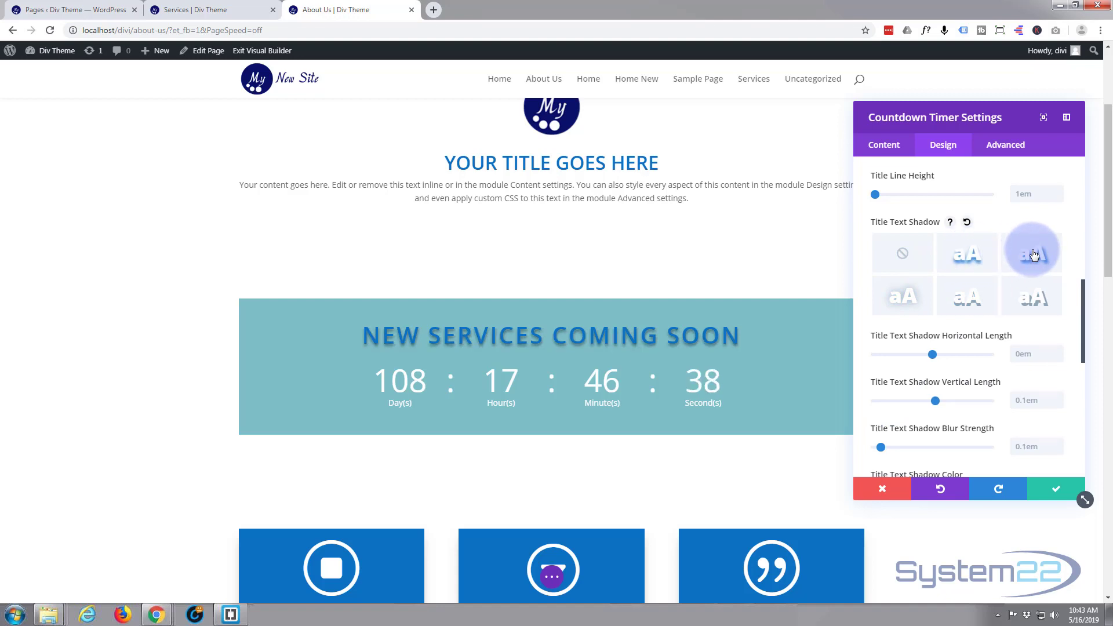
left_click(1015, 260)
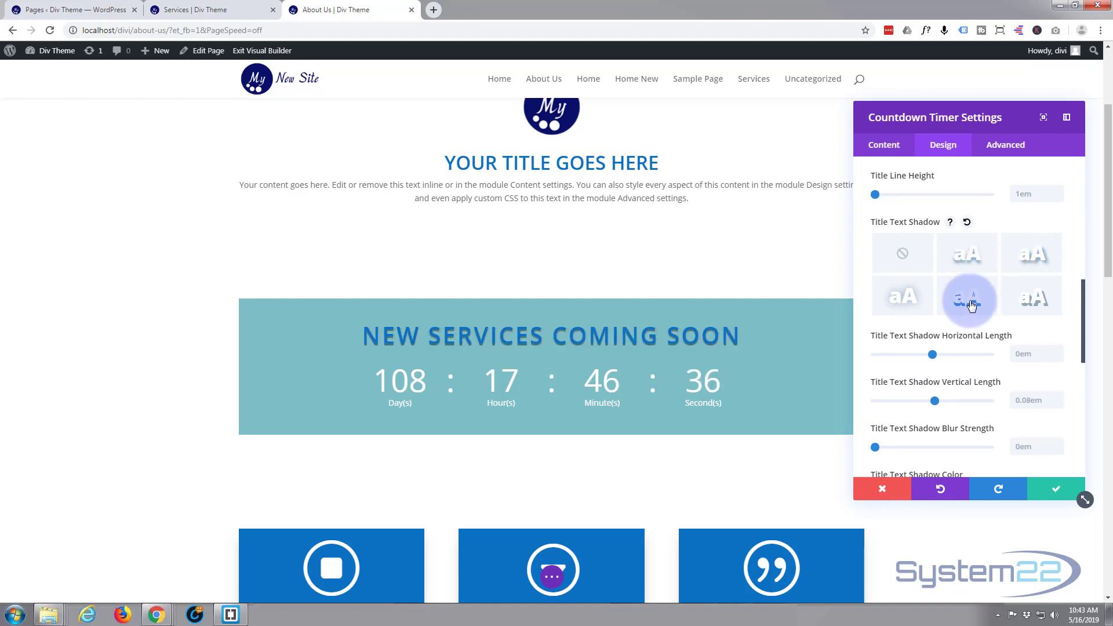
left_click(922, 305)
left_click(1024, 300)
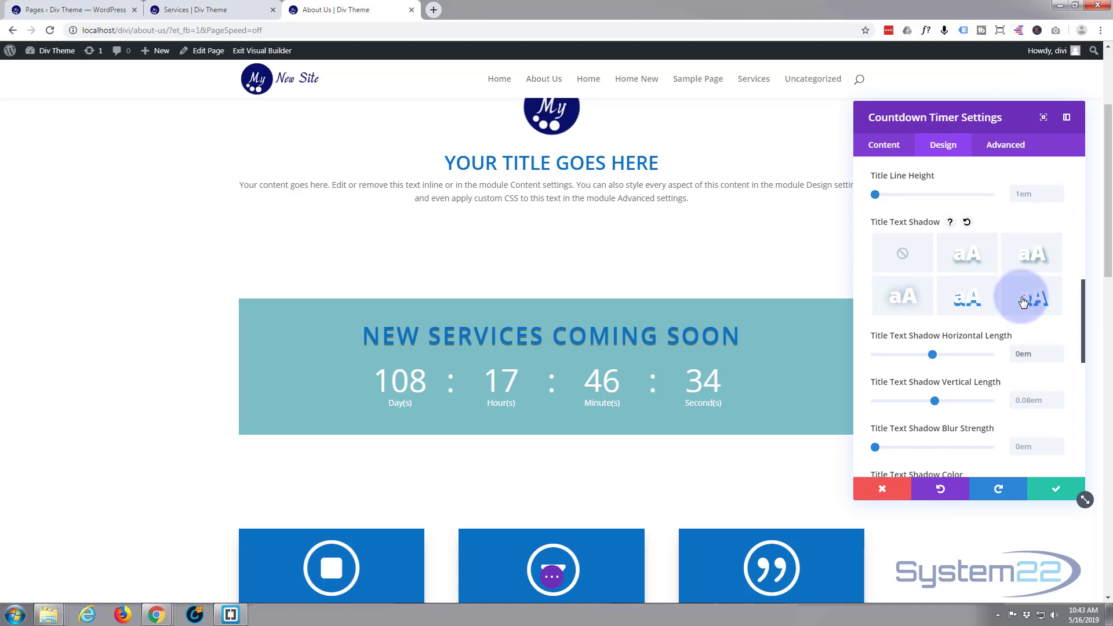
left_click(960, 272)
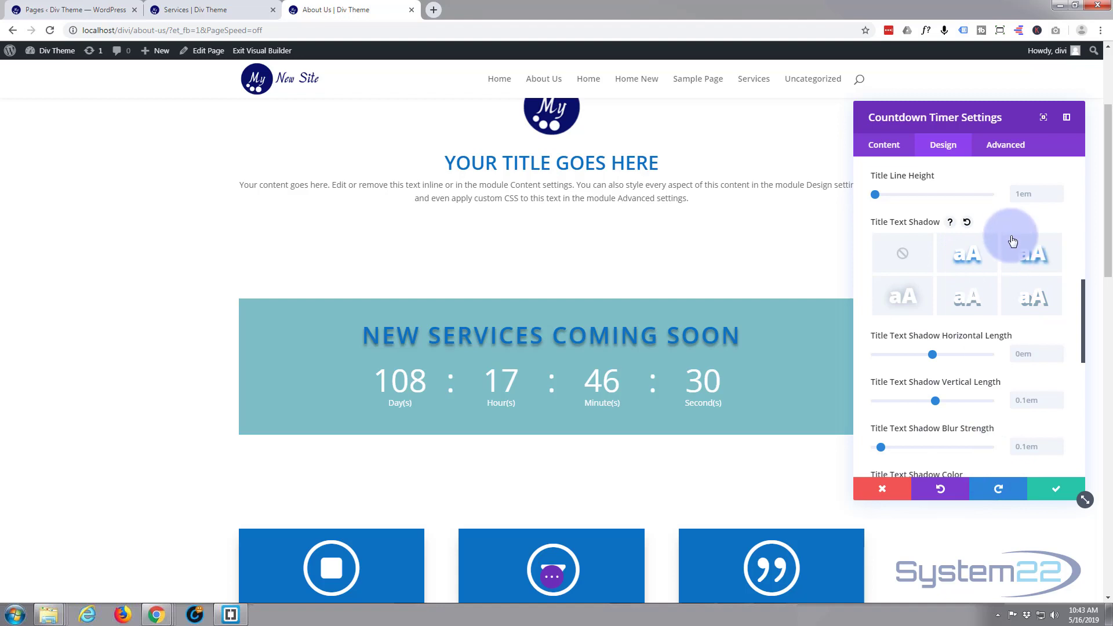
- Style the timer's numbers with Semi Bold weight, blue #0c71c3 text color and 8px letter spacing
scroll(1012, 237, "down", 3)
scroll(1012, 237, "down", 2)
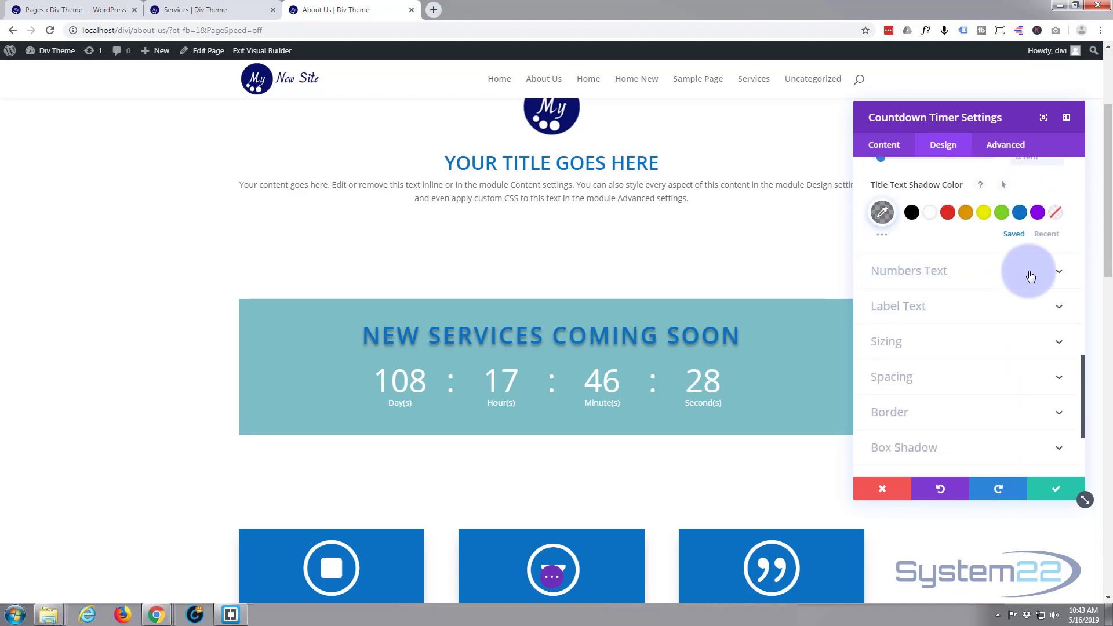
left_click(1033, 277)
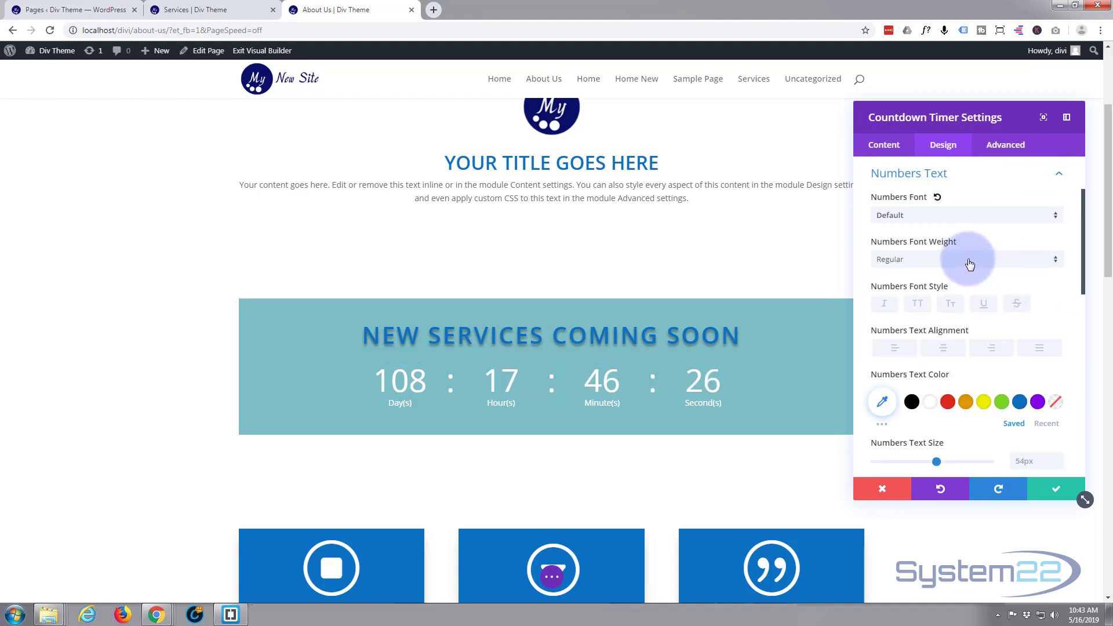
left_click(1057, 262)
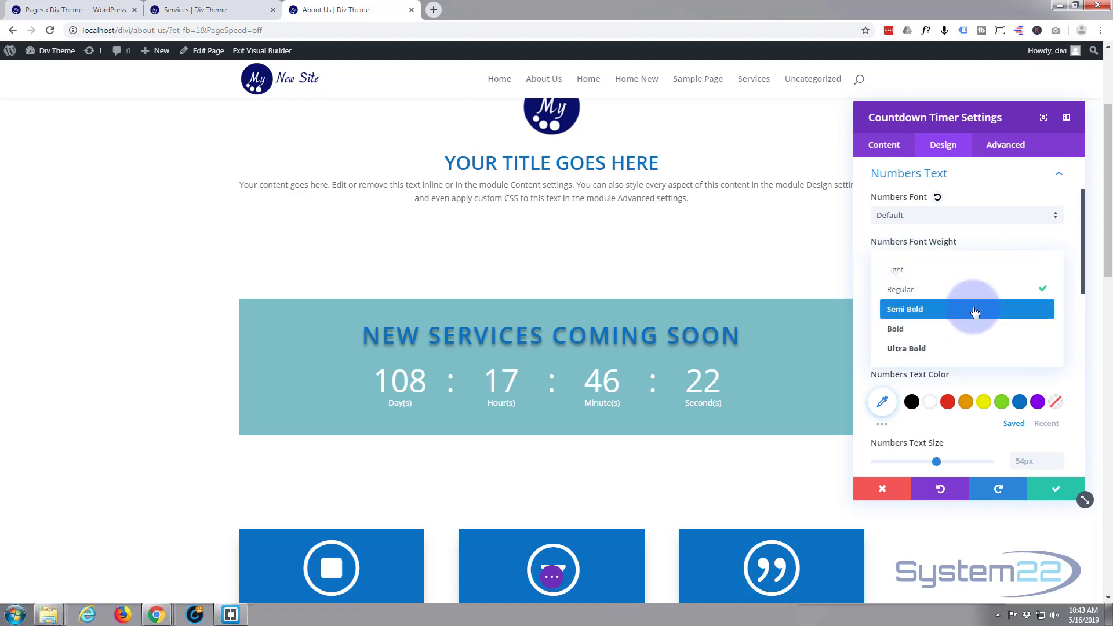
left_click(975, 311)
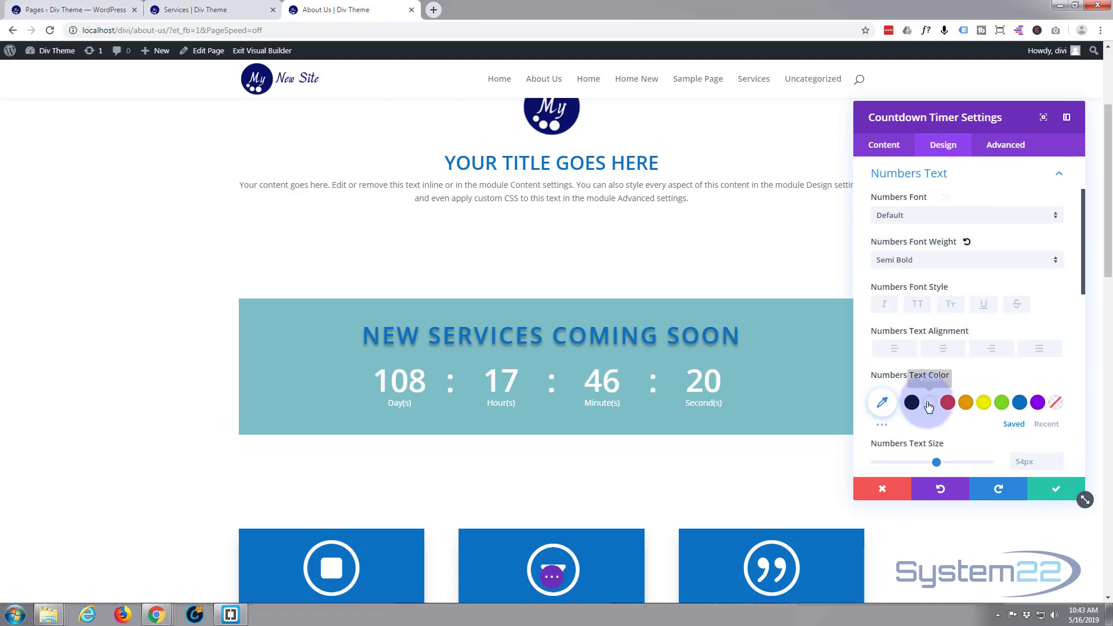
left_click(1019, 405)
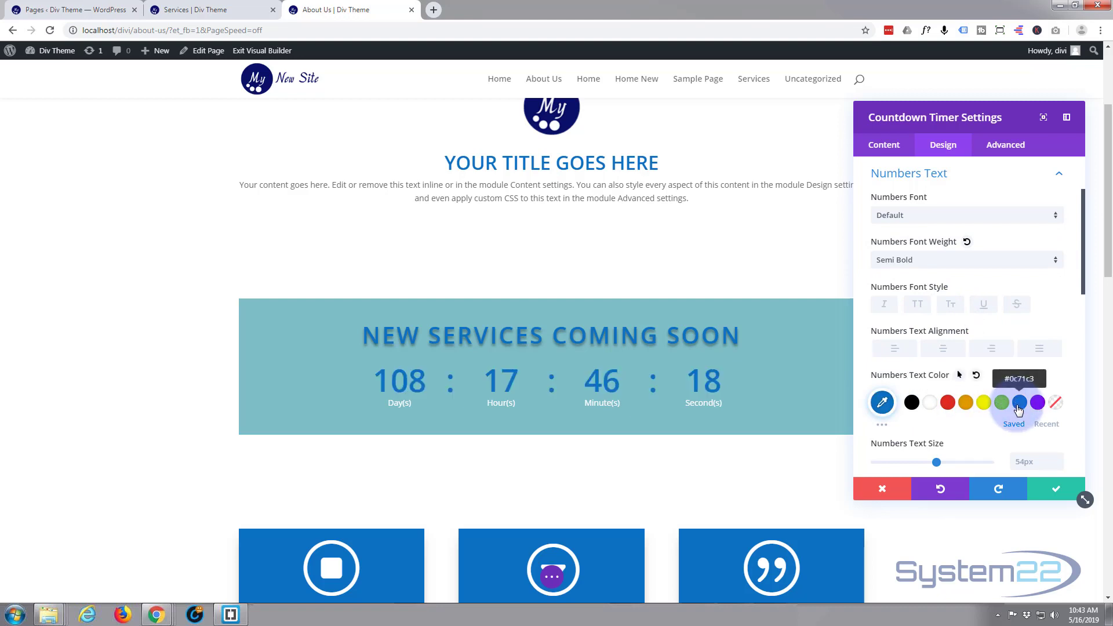
scroll(975, 284, "down", 2)
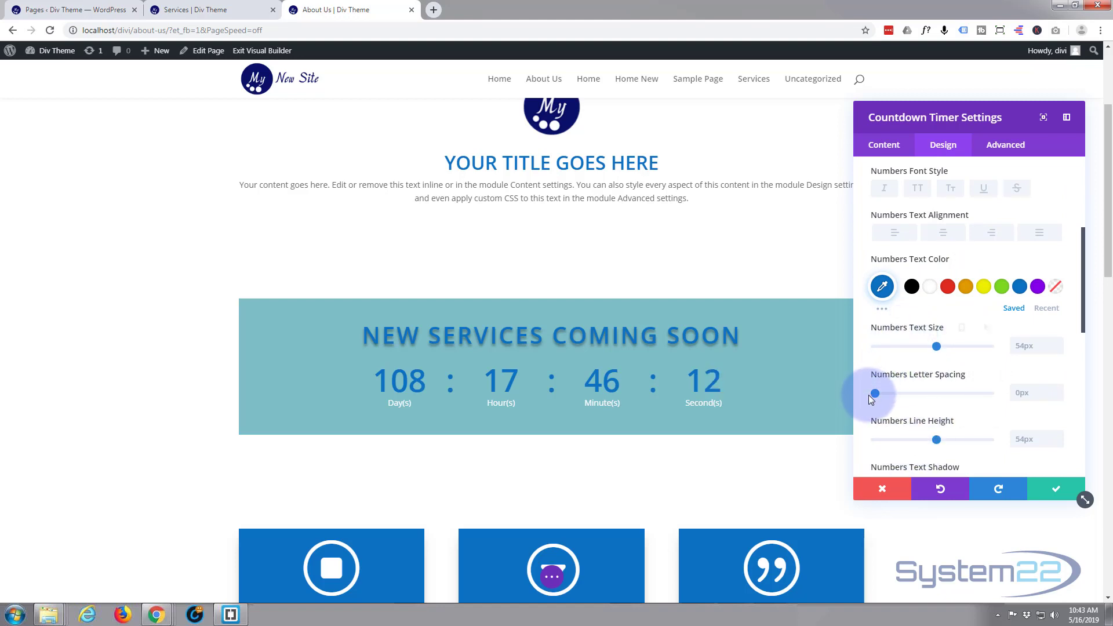
left_click_drag(876, 393, 885, 393)
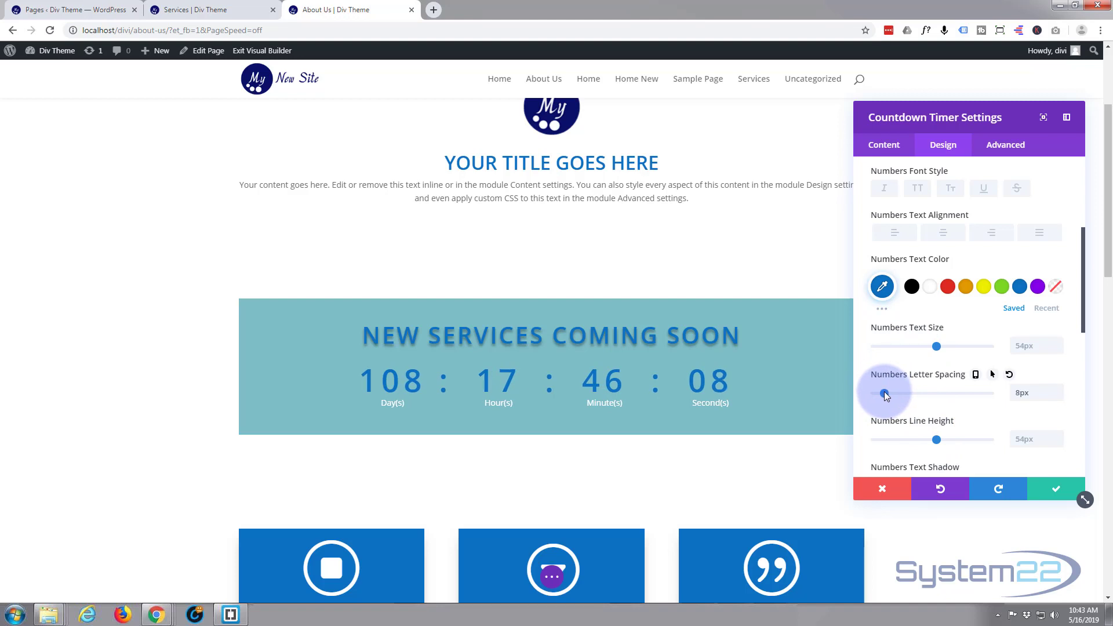
- Set the timer's label text to Semi Bold weight and blue #0c71c3
scroll(928, 377, "down", 2)
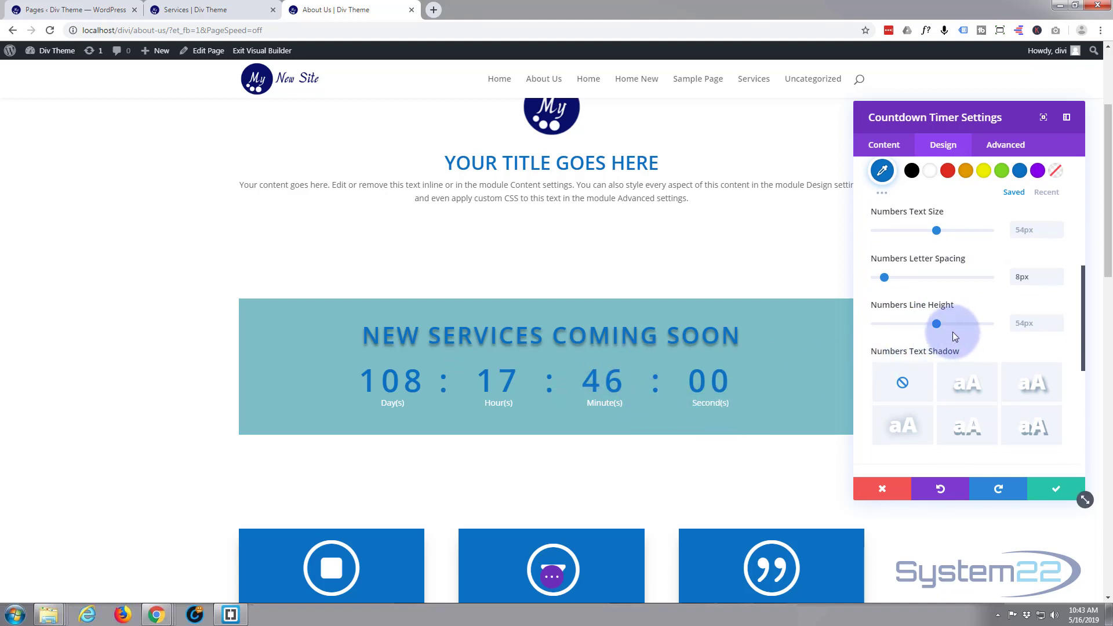
scroll(976, 330, "down", 1)
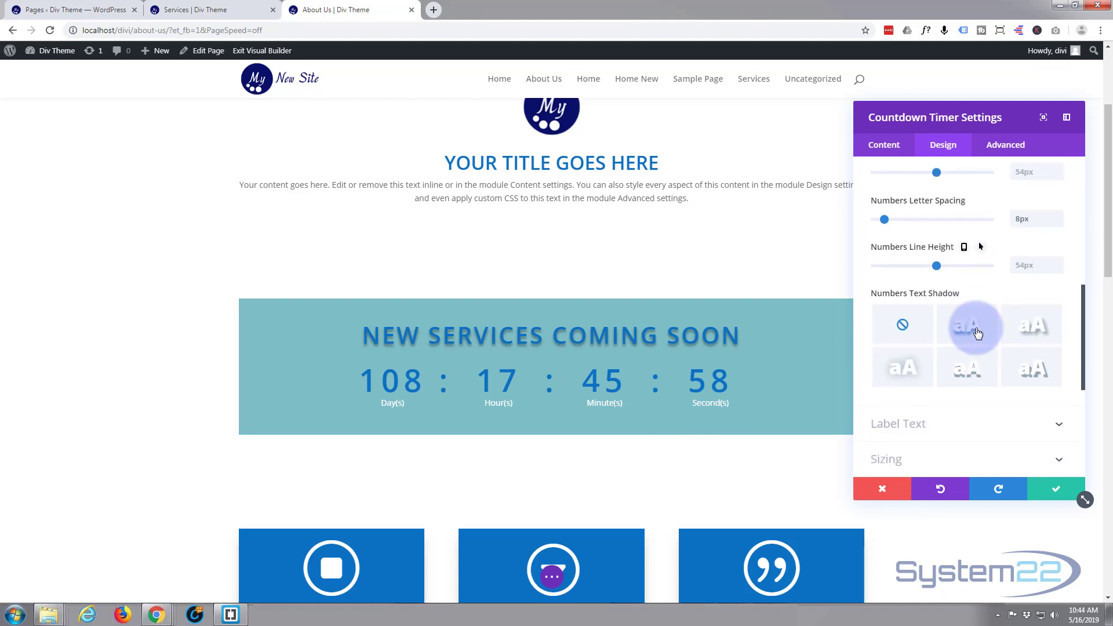
scroll(977, 333, "down", 1)
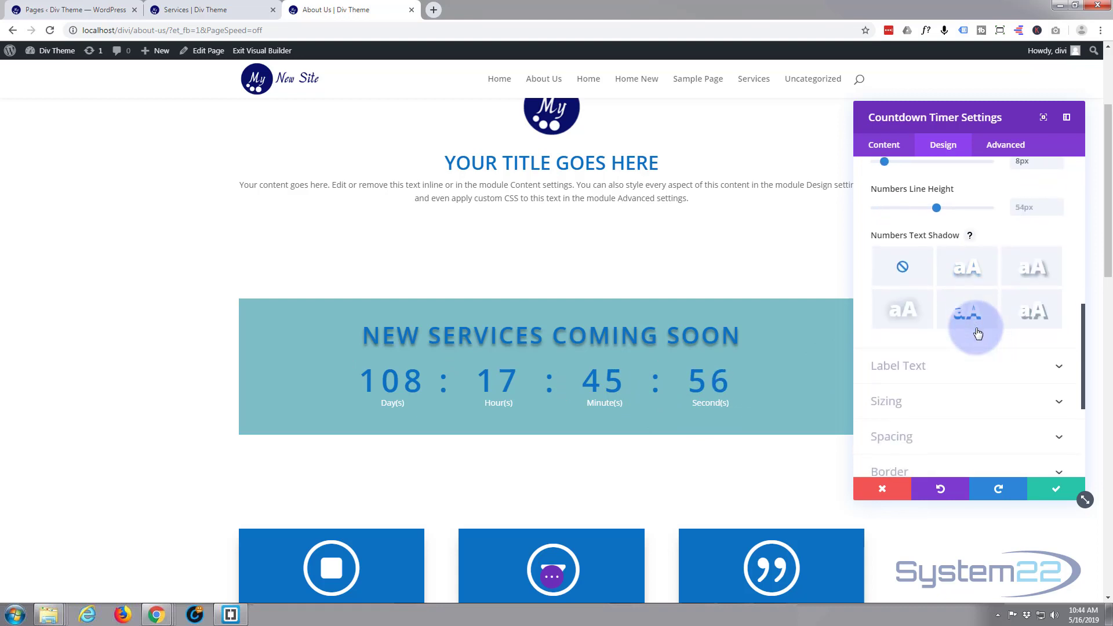
scroll(956, 304, "down", 2)
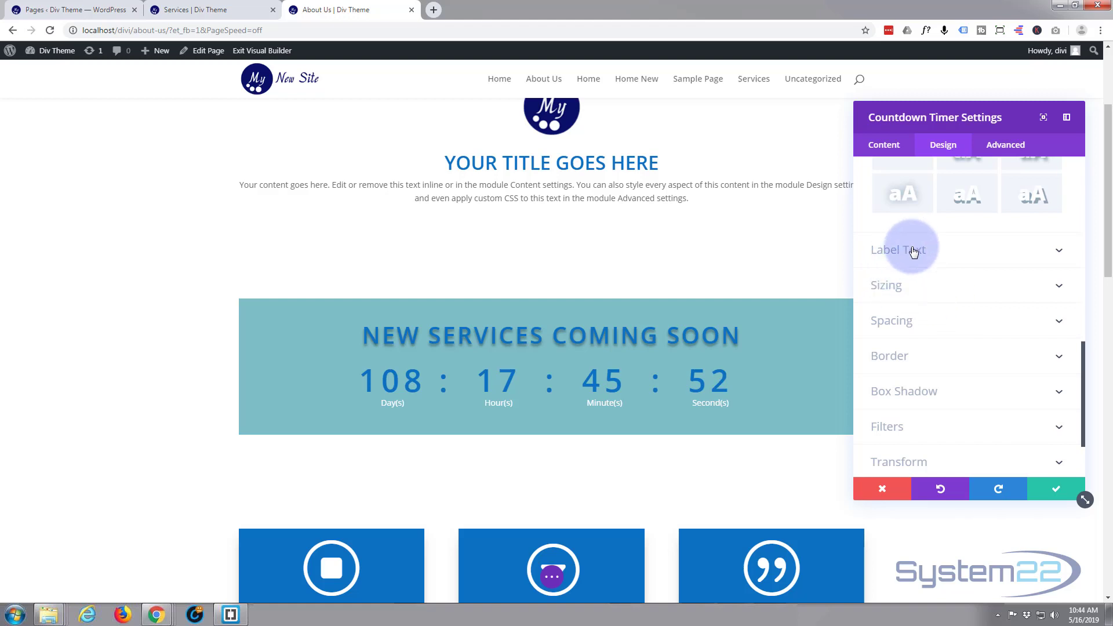
left_click(953, 257)
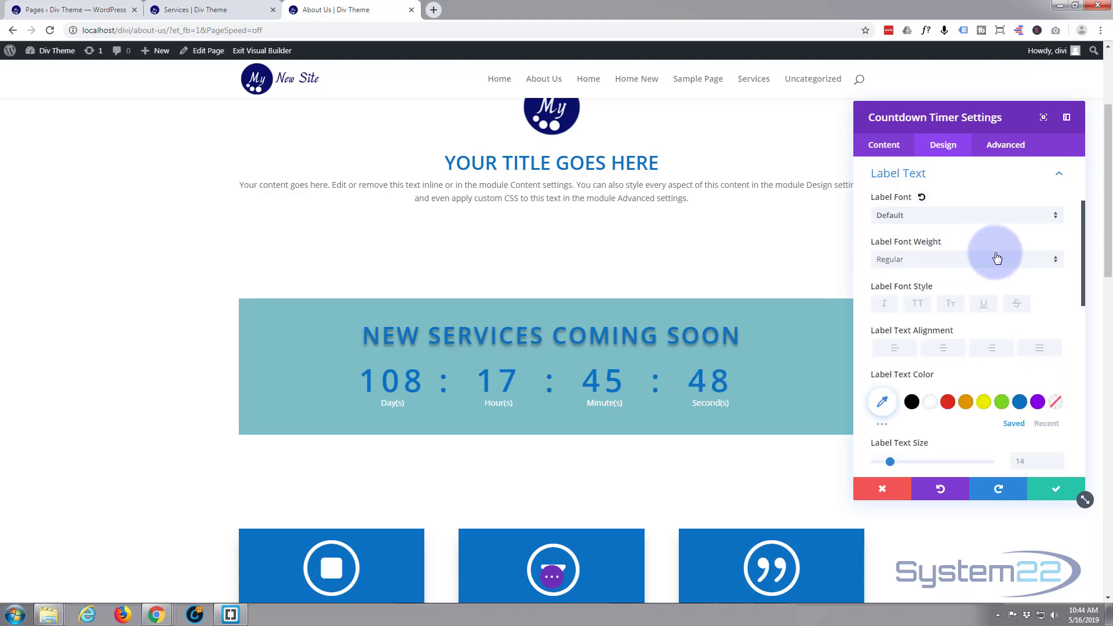
left_click(1058, 265)
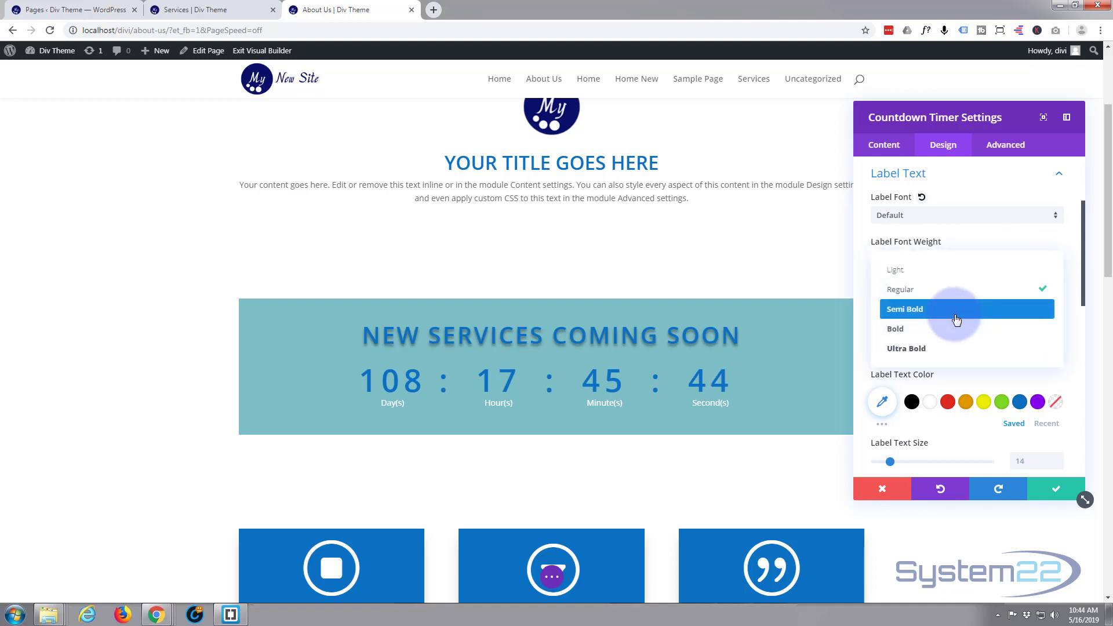
left_click(955, 317)
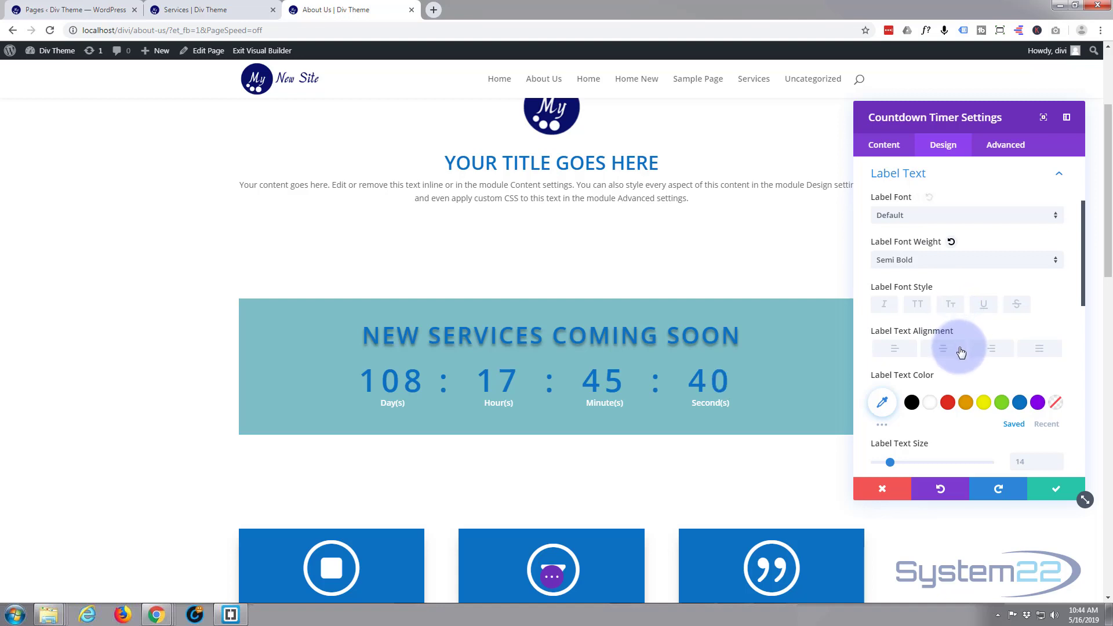
left_click(1022, 404)
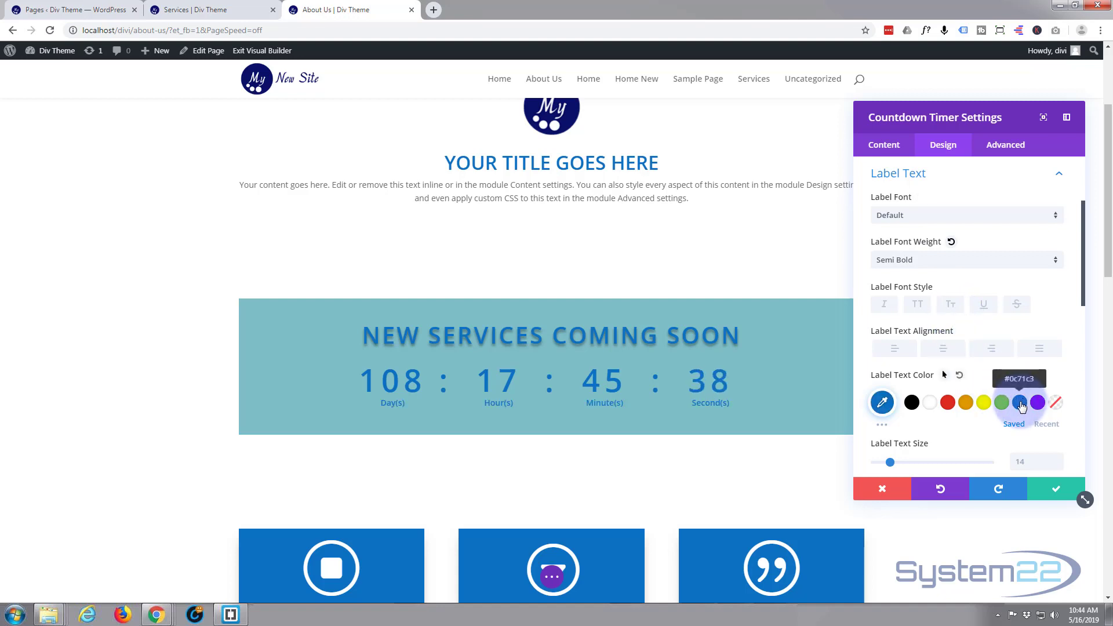
- Set the timer labels' letter spacing to 3px and their line height to 67px
scroll(964, 347, "down", 1)
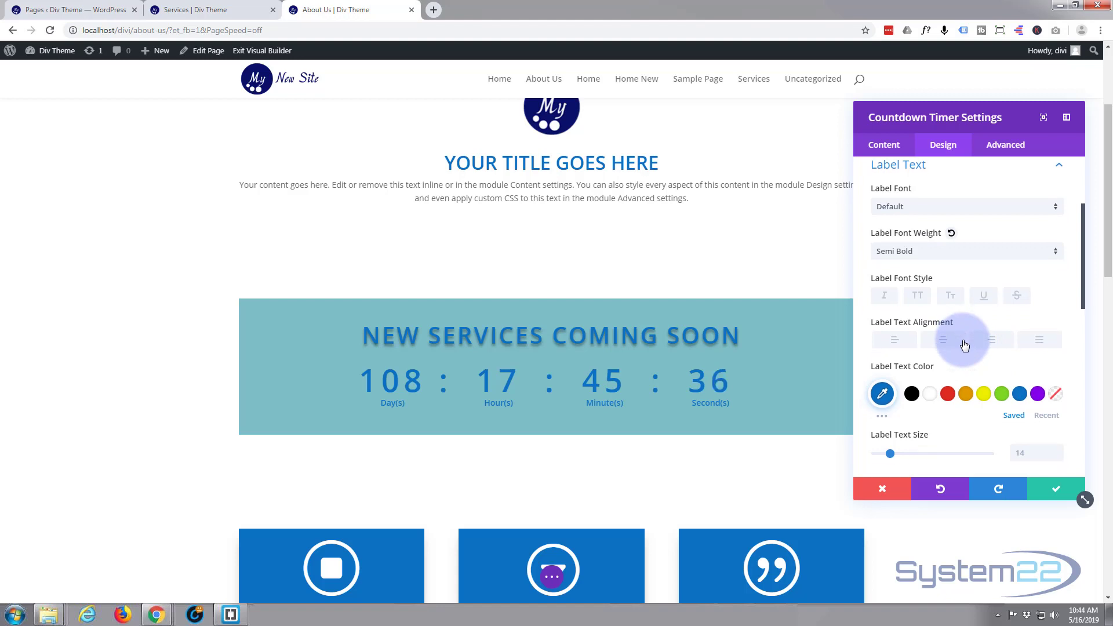
scroll(965, 346, "down", 1)
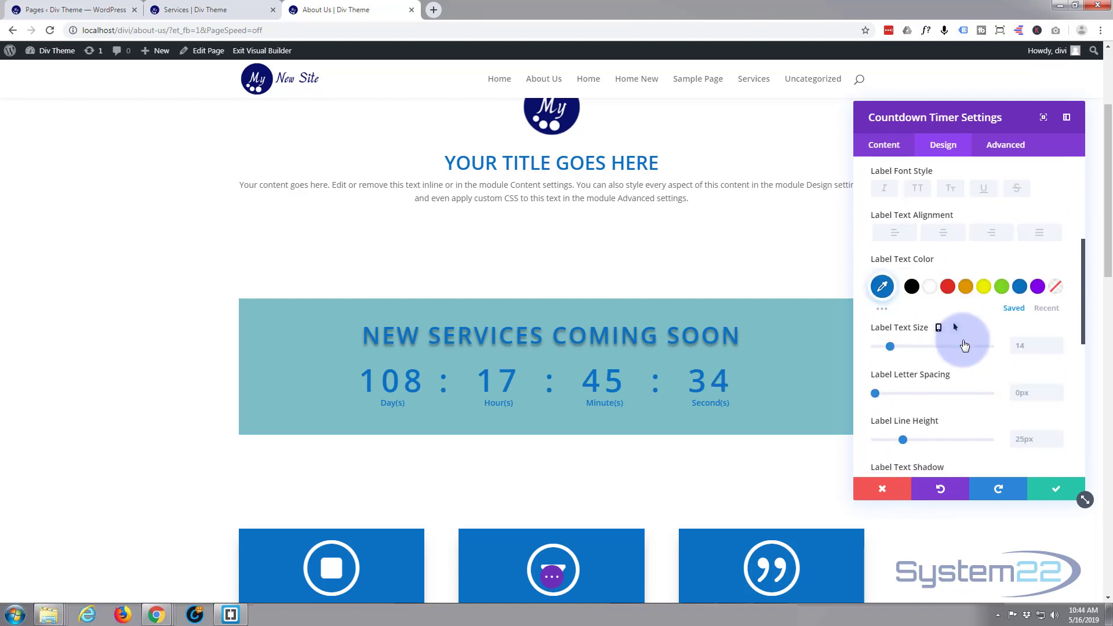
left_click_drag(876, 394, 878, 392)
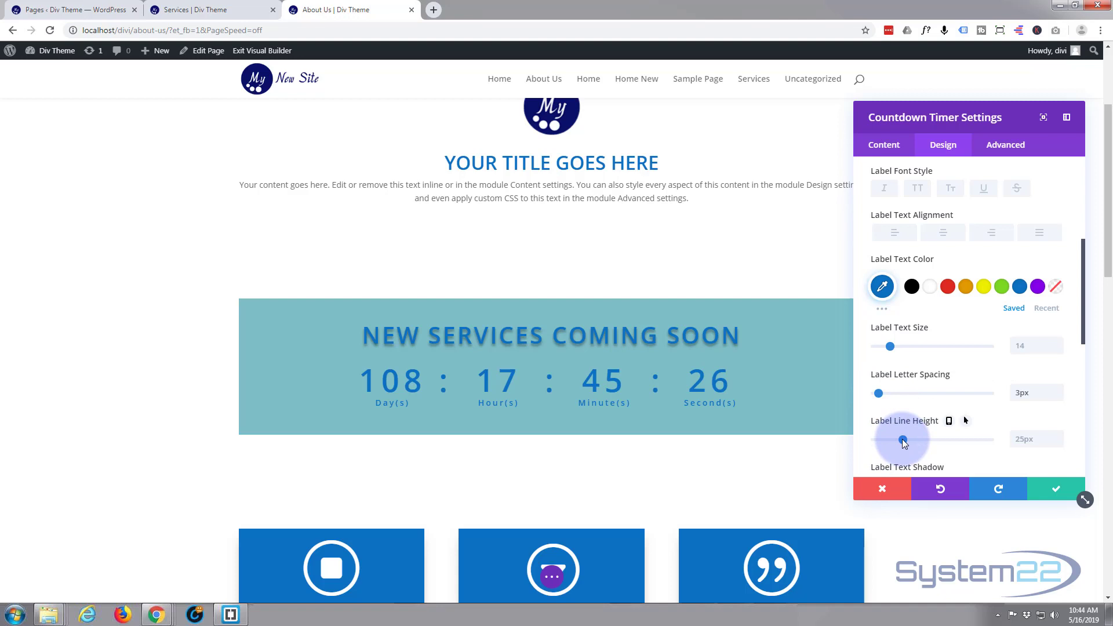
left_click_drag(905, 442, 953, 439)
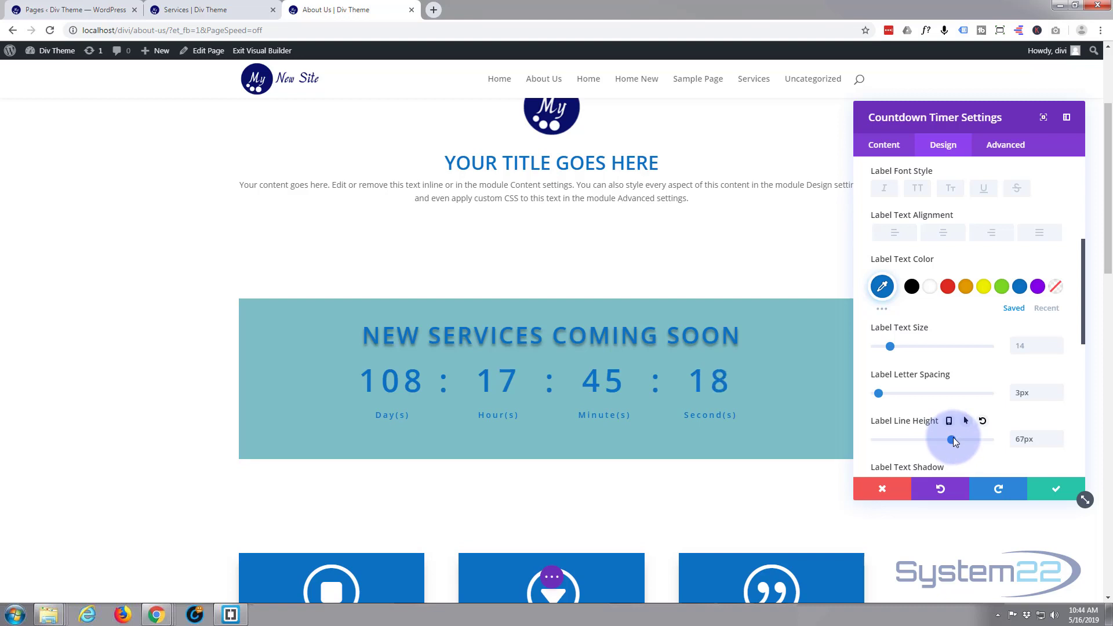
scroll(962, 388, "up", 2)
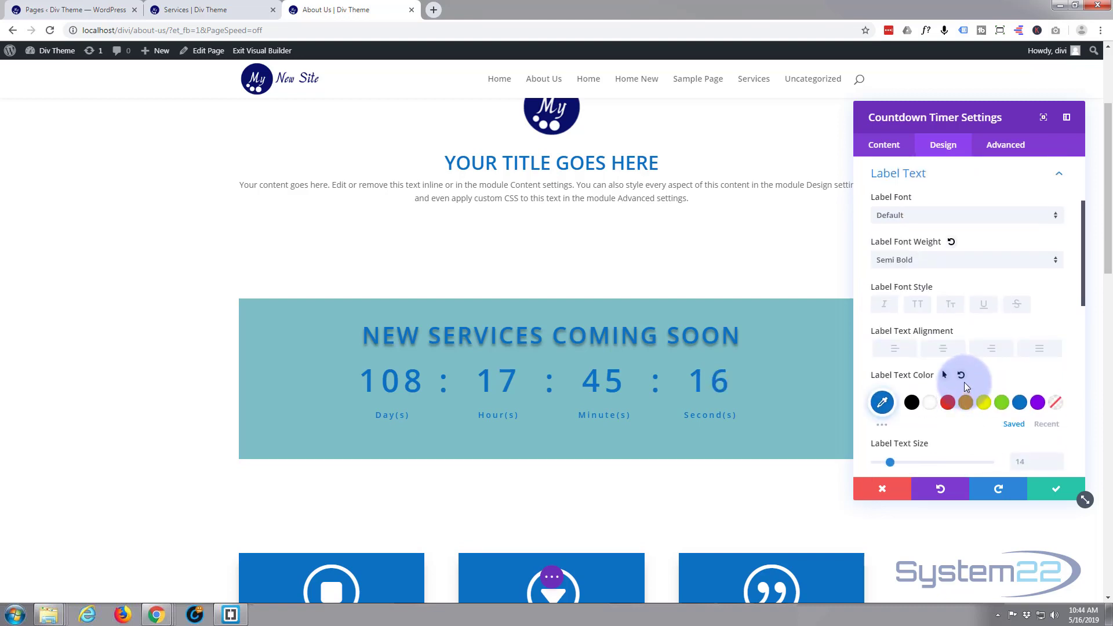
scroll(965, 383, "down", 1)
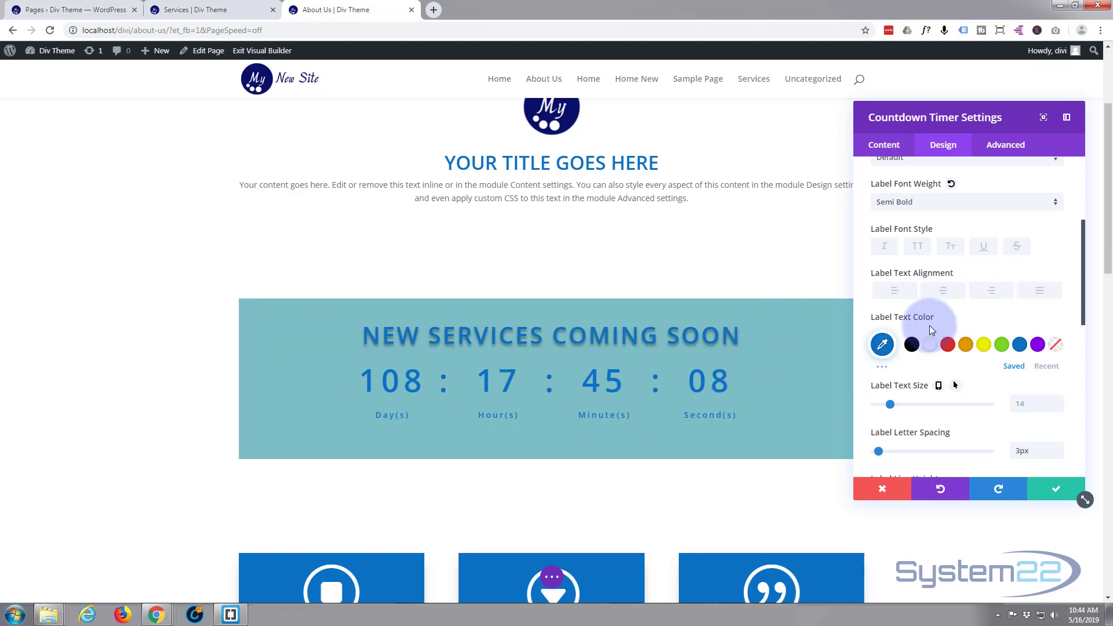
- Add the street crowd photo business-07.jpg from the media library as the countdown timer's background image
left_click(881, 150)
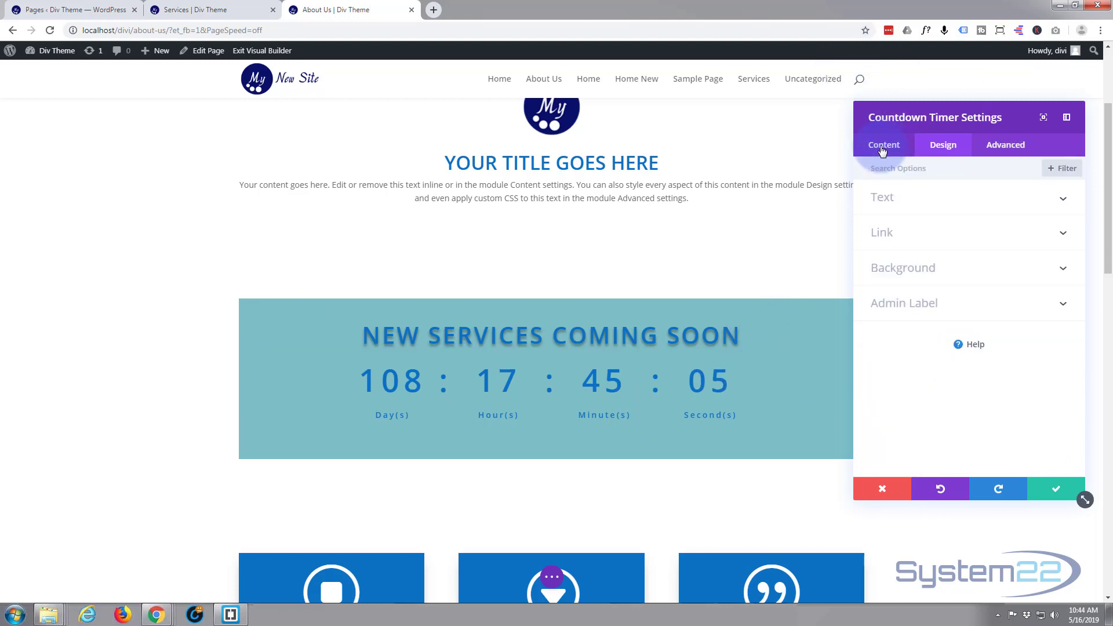
left_click(968, 271)
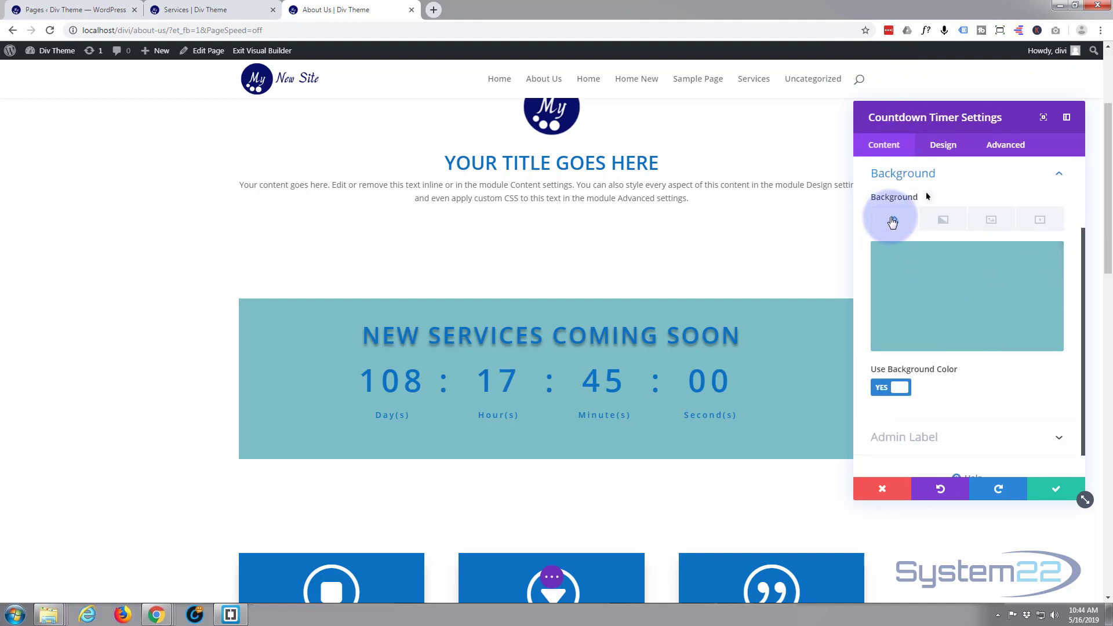
left_click(1000, 223)
left_click(968, 293)
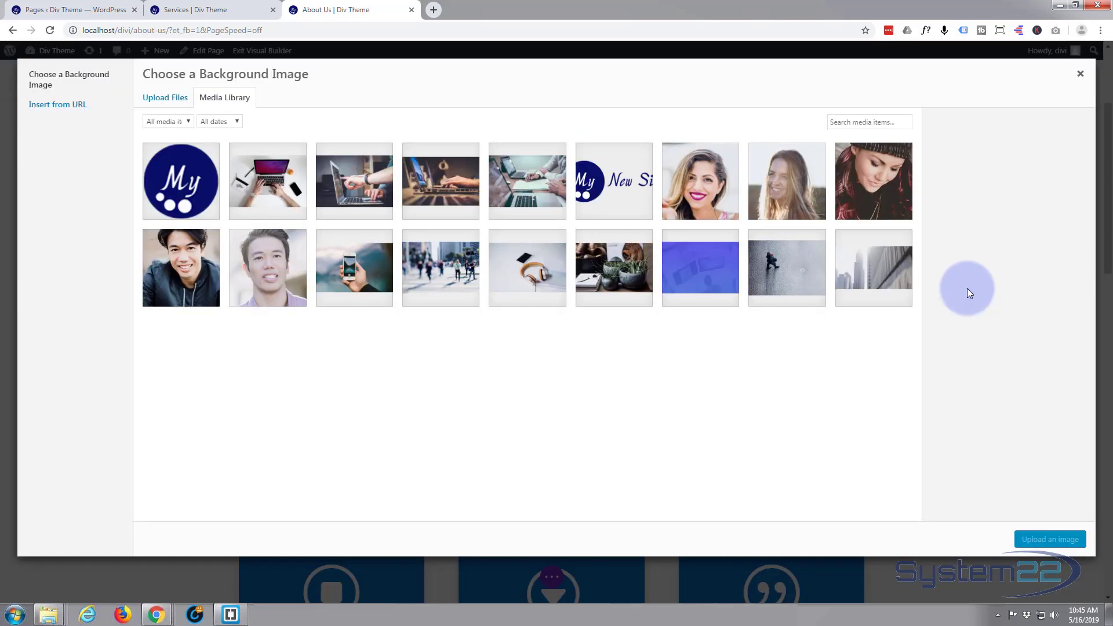
left_click(448, 272)
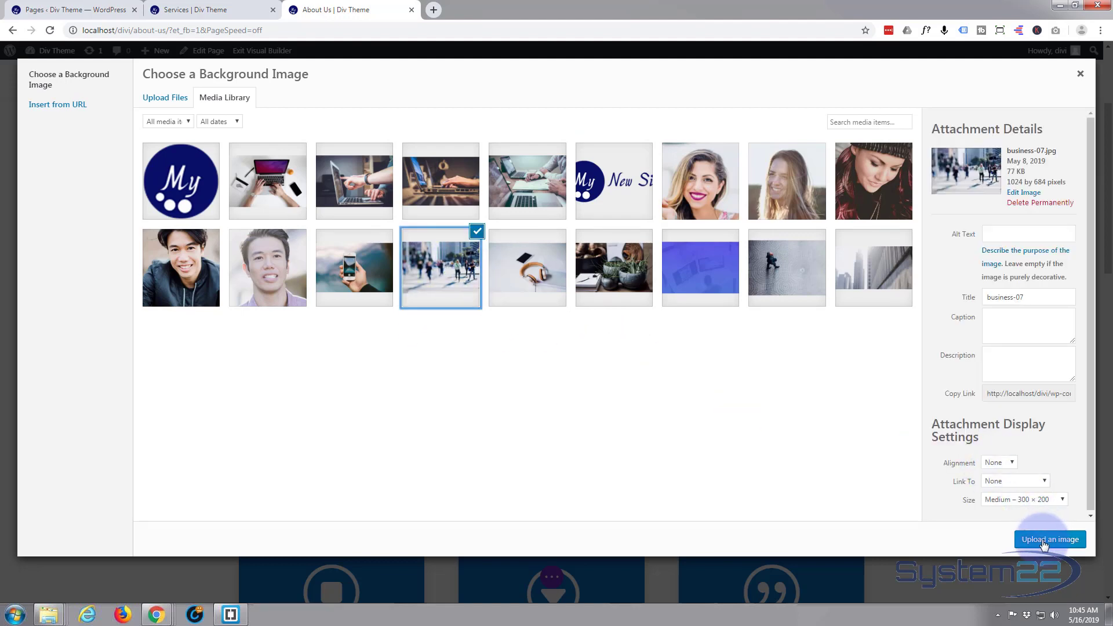
left_click(1044, 540)
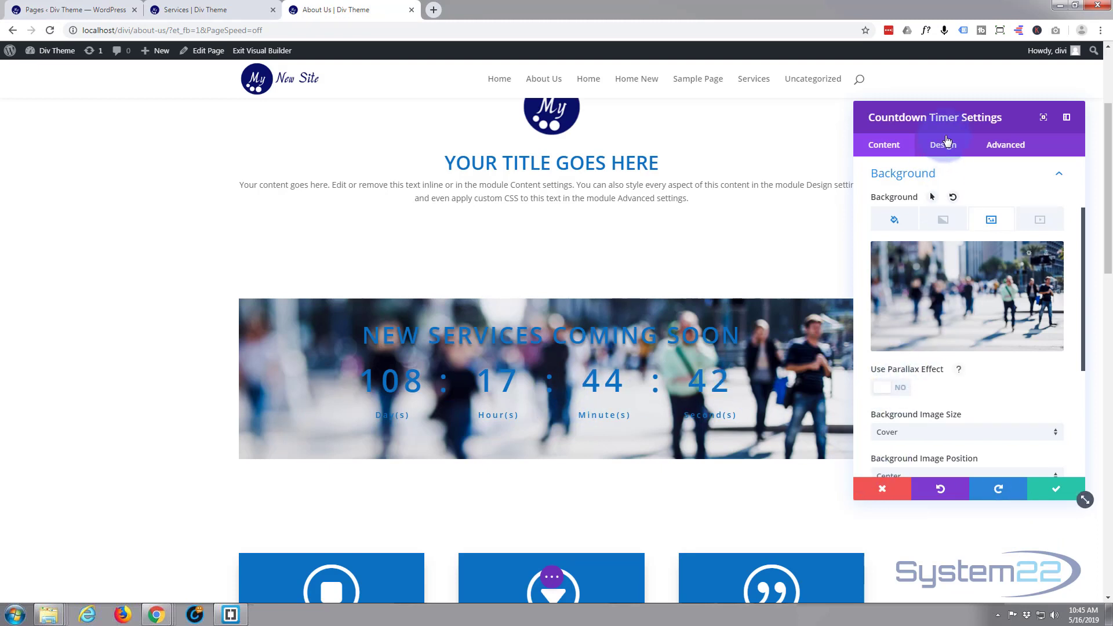
- Set the countdown timer's background image blend to Soft Light
mouse_move(960, 116)
left_mouse_down()
mouse_move(994, 115)
mouse_move(981, 115)
left_mouse_up()
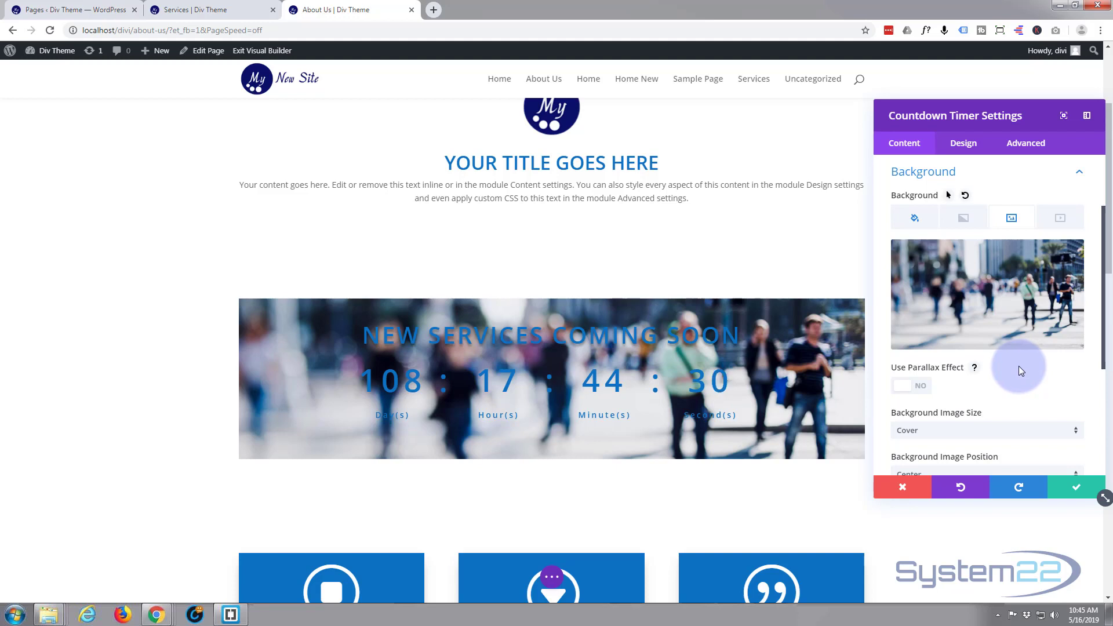
scroll(1020, 369, "down", 2)
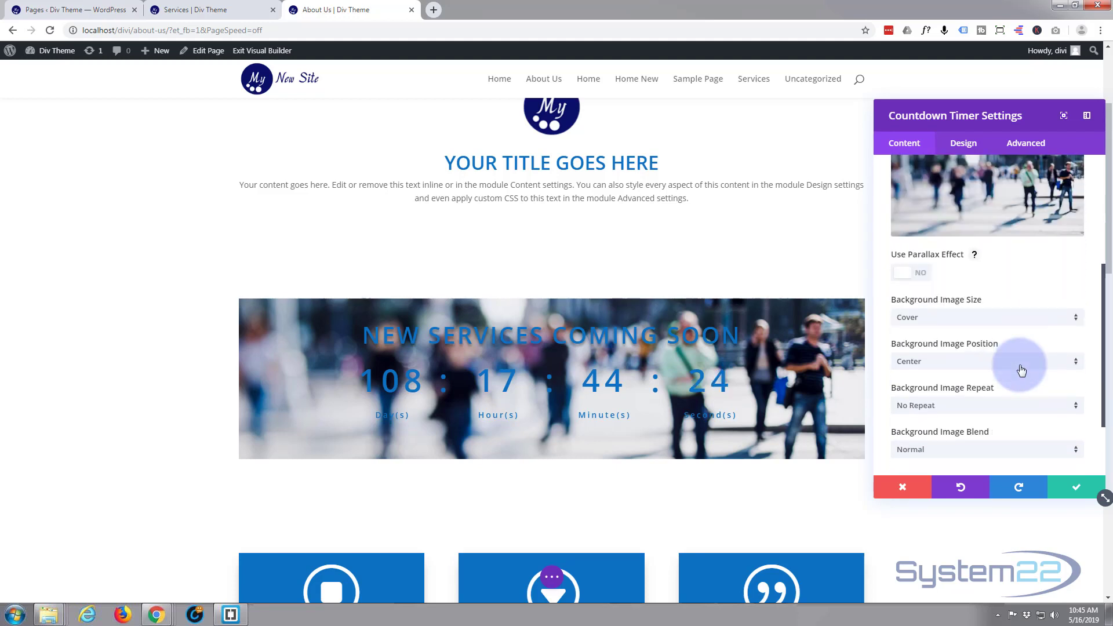
scroll(1021, 364, "down", 1)
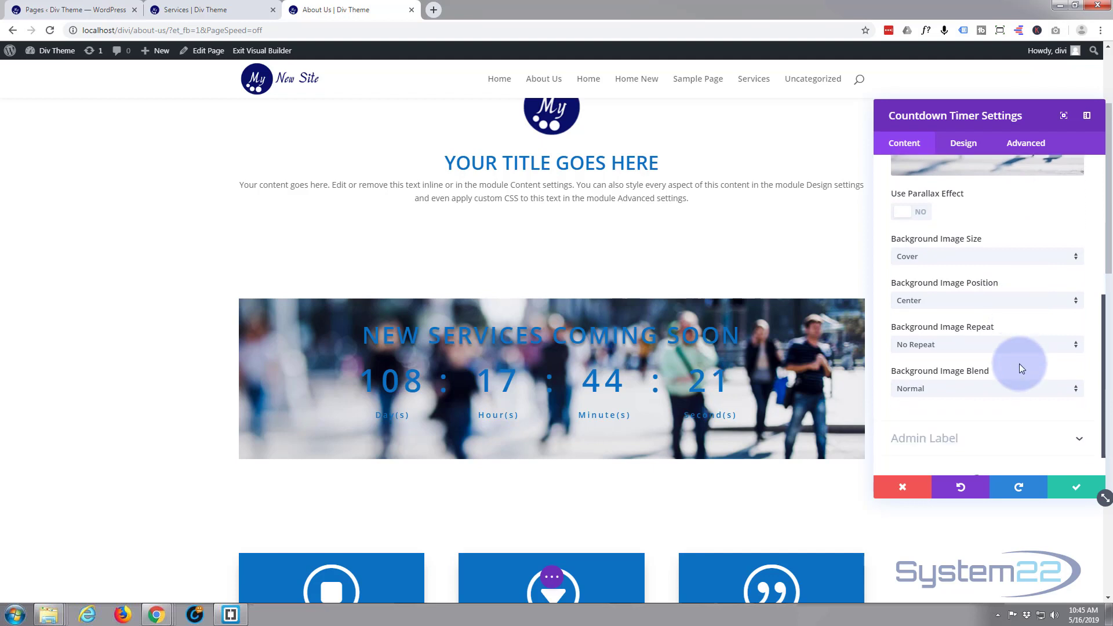
scroll(1021, 360, "up", 2)
scroll(1021, 361, "down", 1)
scroll(1020, 364, "down", 1)
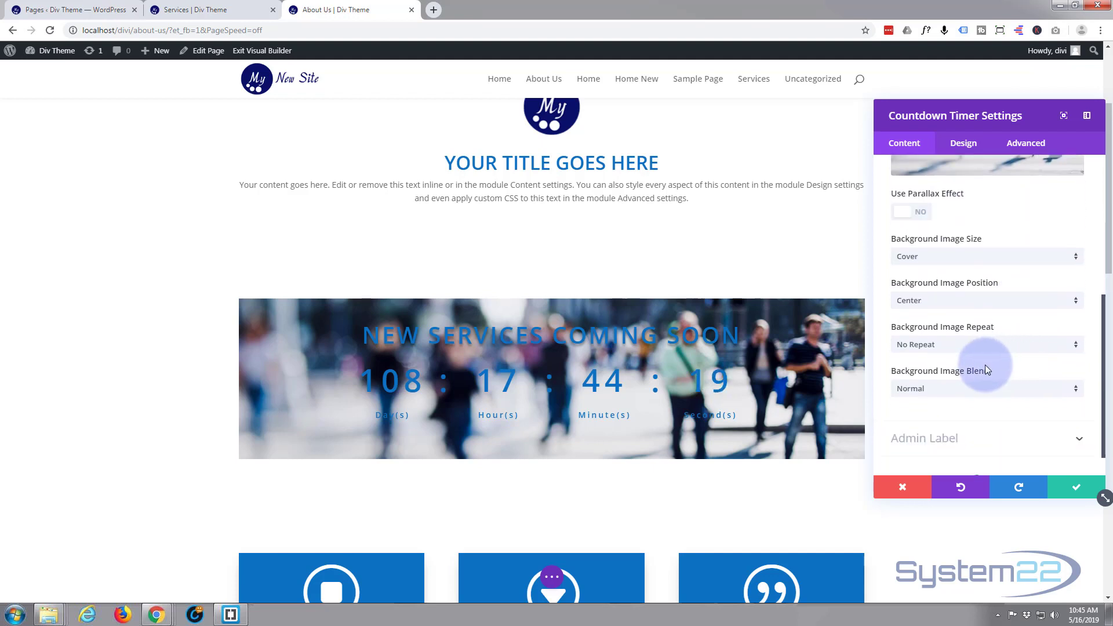
left_click(1077, 394)
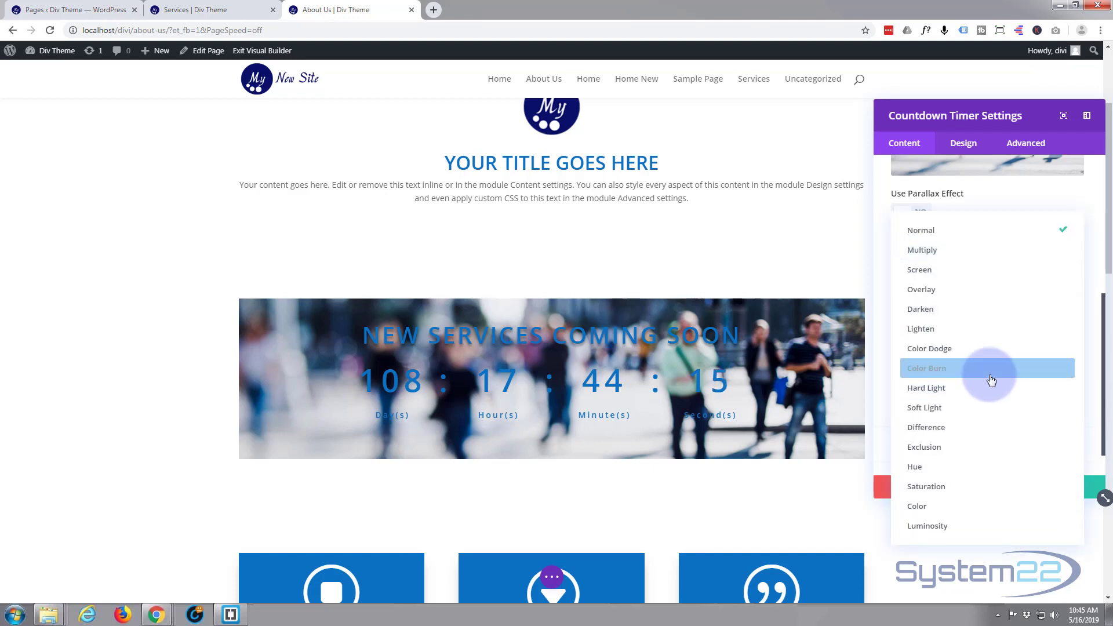
left_click(963, 408)
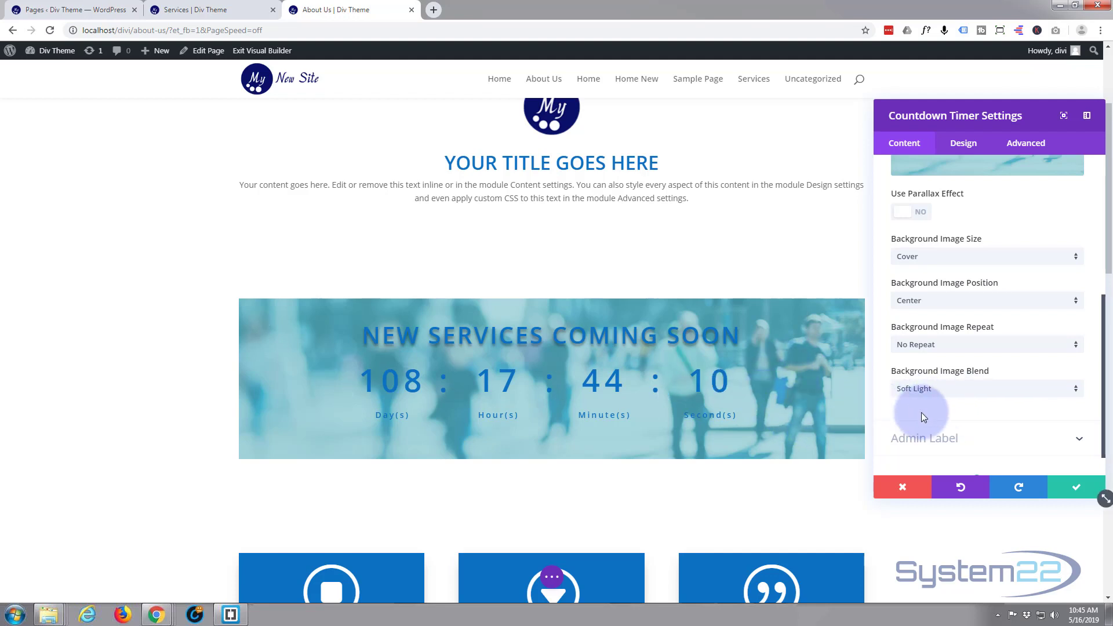
- Change the countdown timer's background color to white #ffffff
scroll(951, 374, "up", 5)
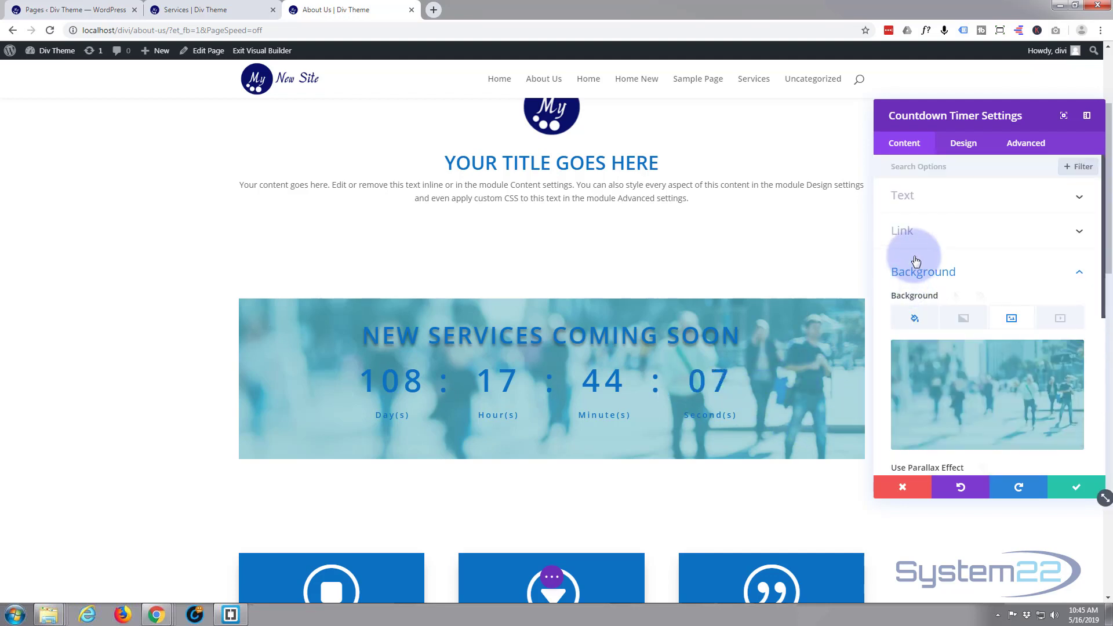
left_click(915, 318)
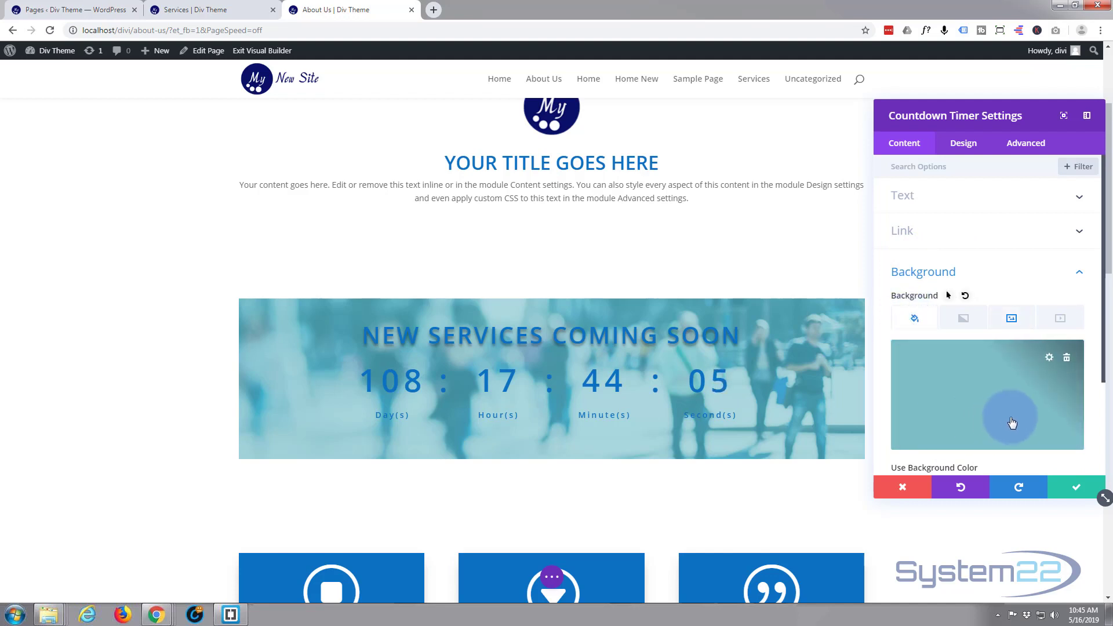
scroll(966, 389, "down", 1)
left_click(961, 341)
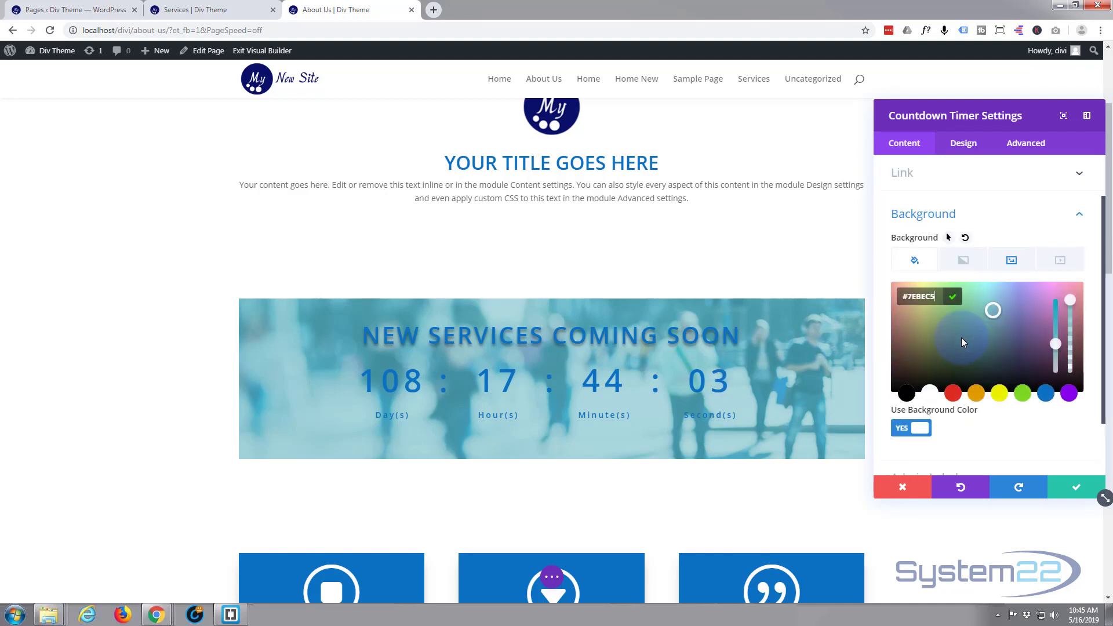
left_click(930, 395)
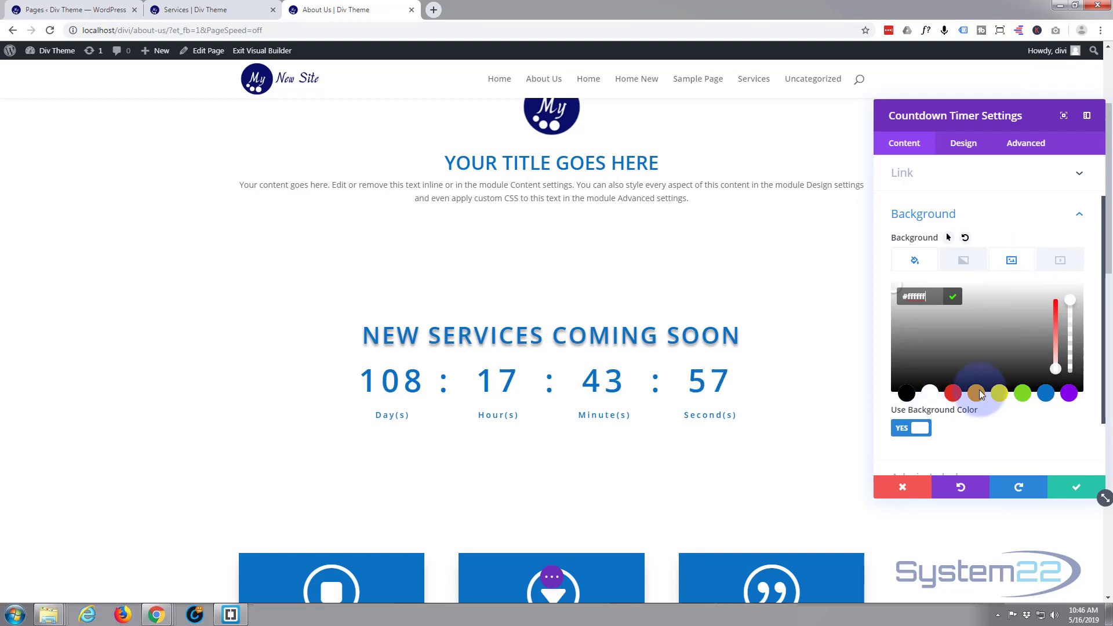
- Try the Multiply and Hard Light blends on the timer's background image, and set the blend back to Soft Light
left_click(1012, 260)
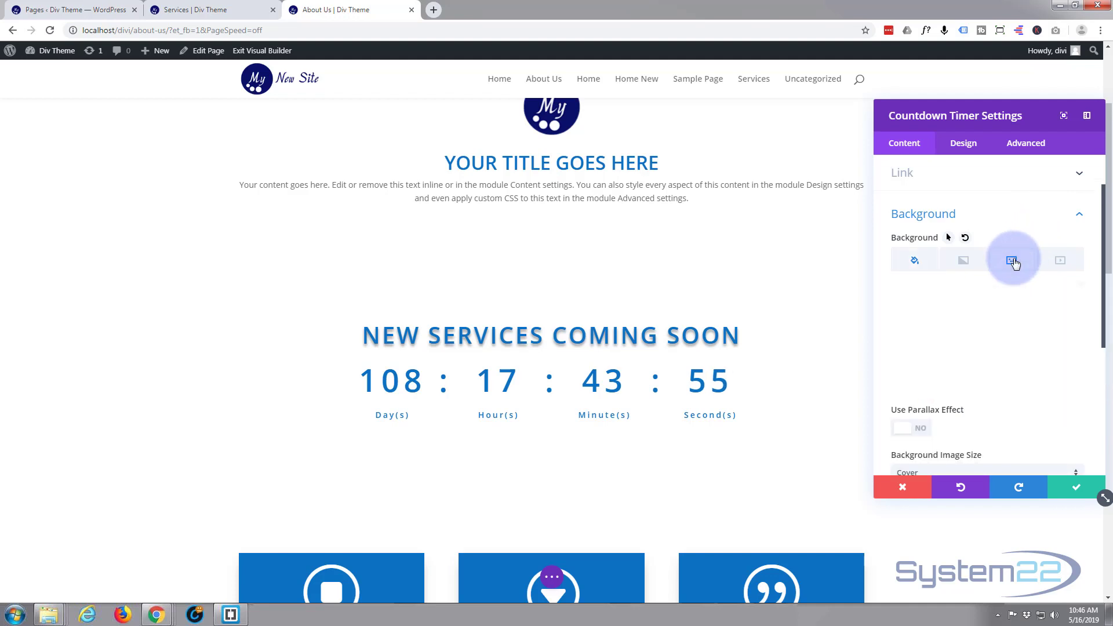
scroll(986, 344, "down", 5)
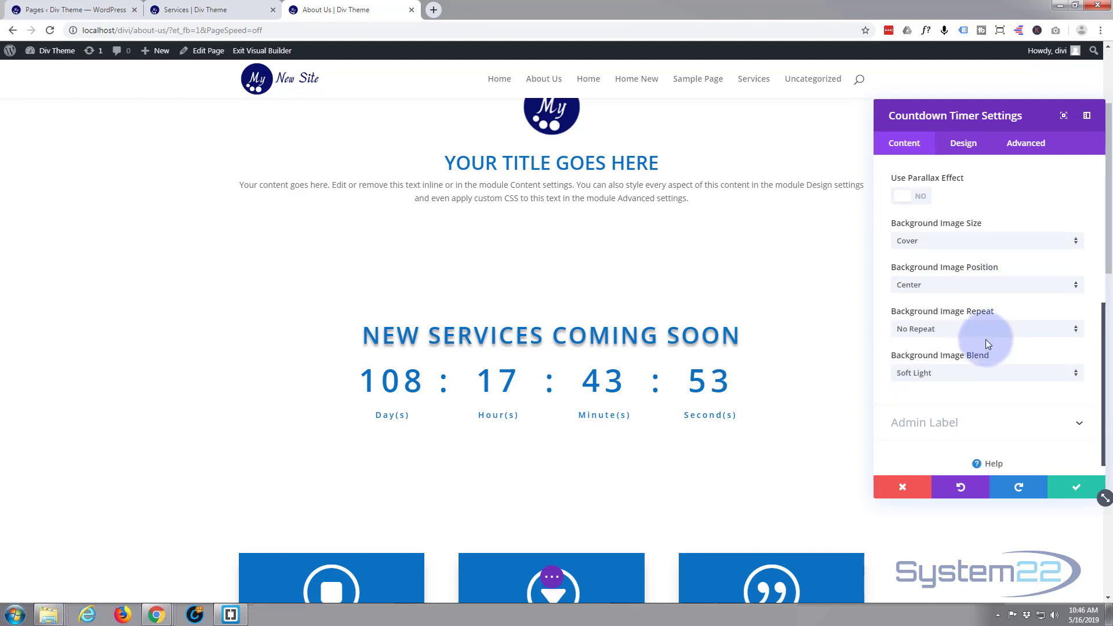
left_click(1069, 376)
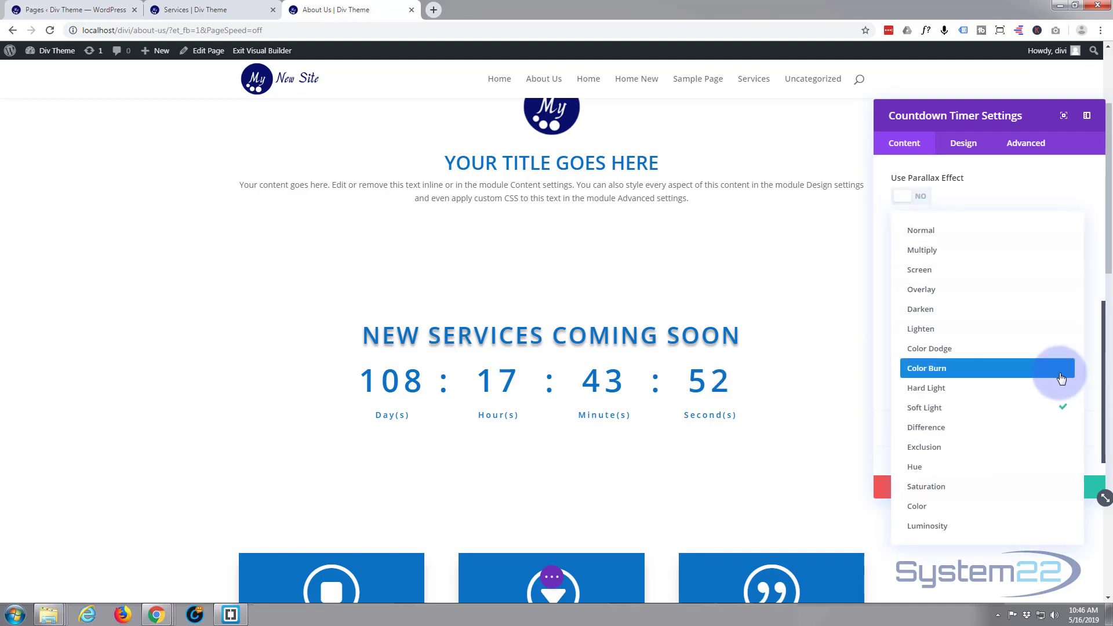
left_click(976, 251)
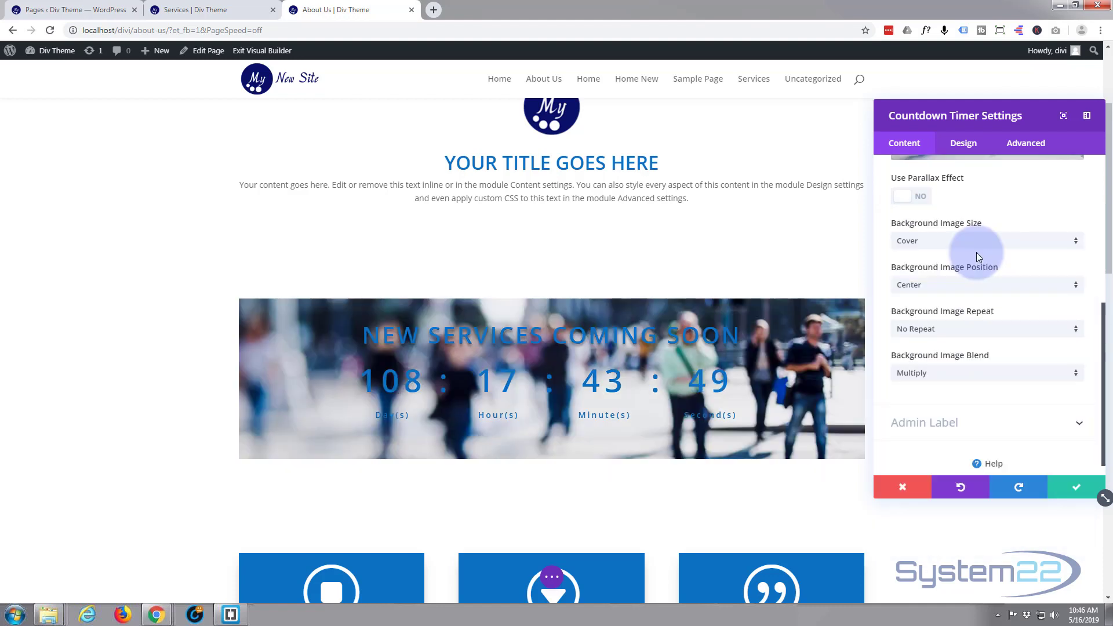
left_click(1074, 375)
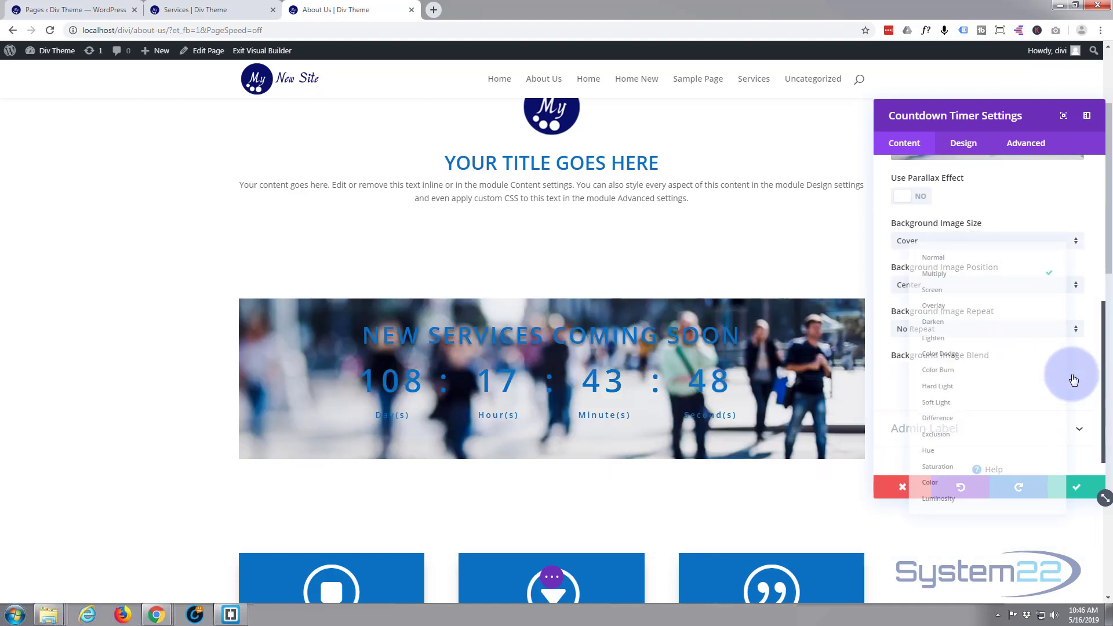
left_click(1013, 396)
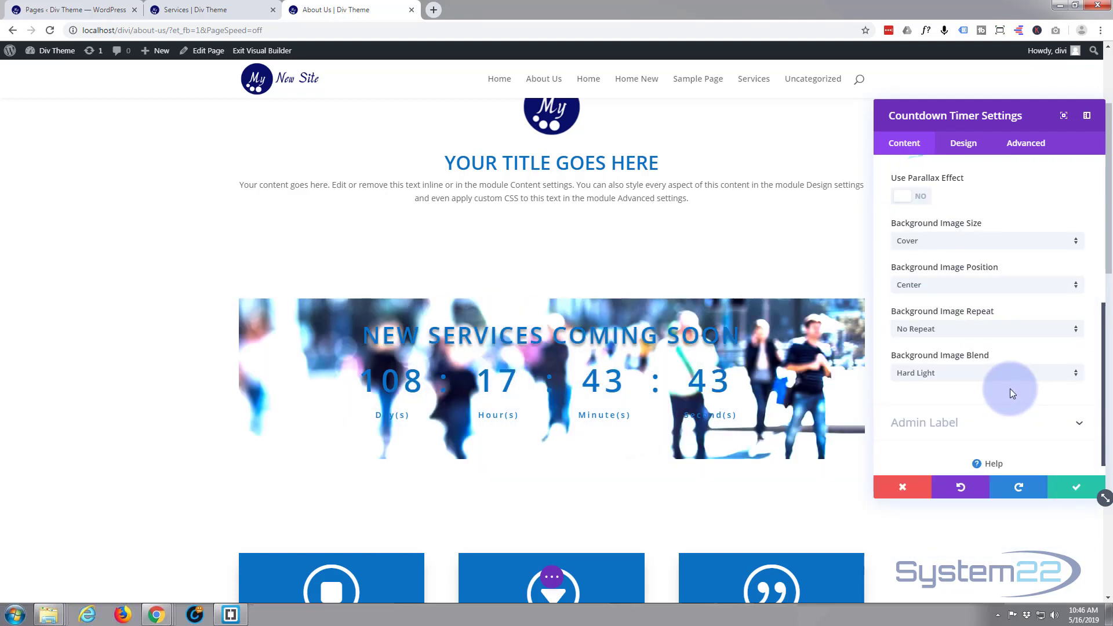
left_click(1073, 374)
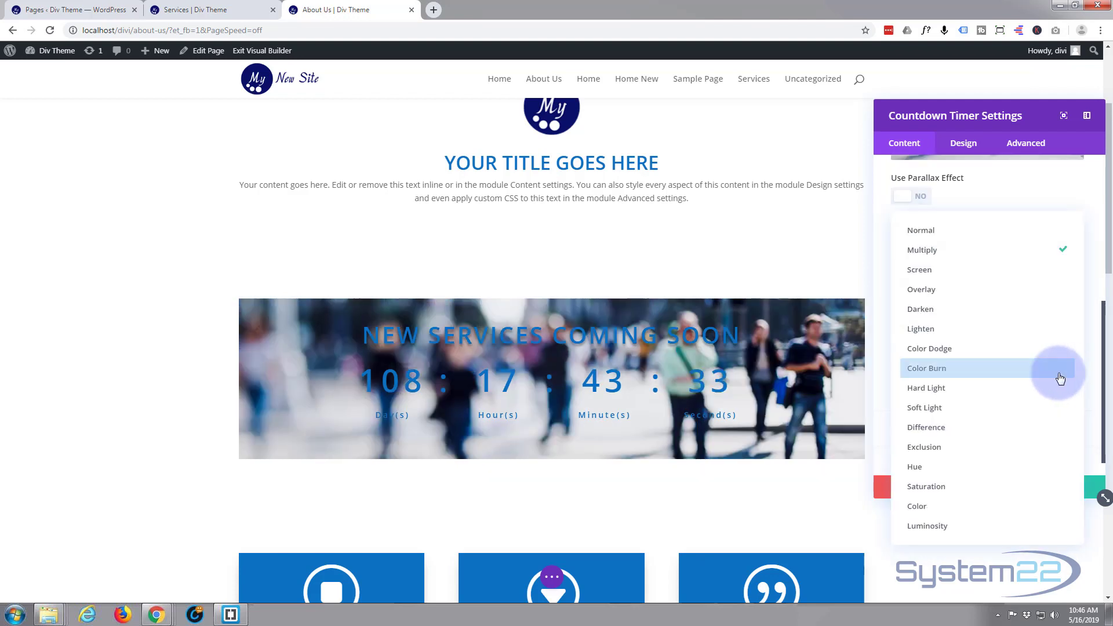
left_click(1008, 413)
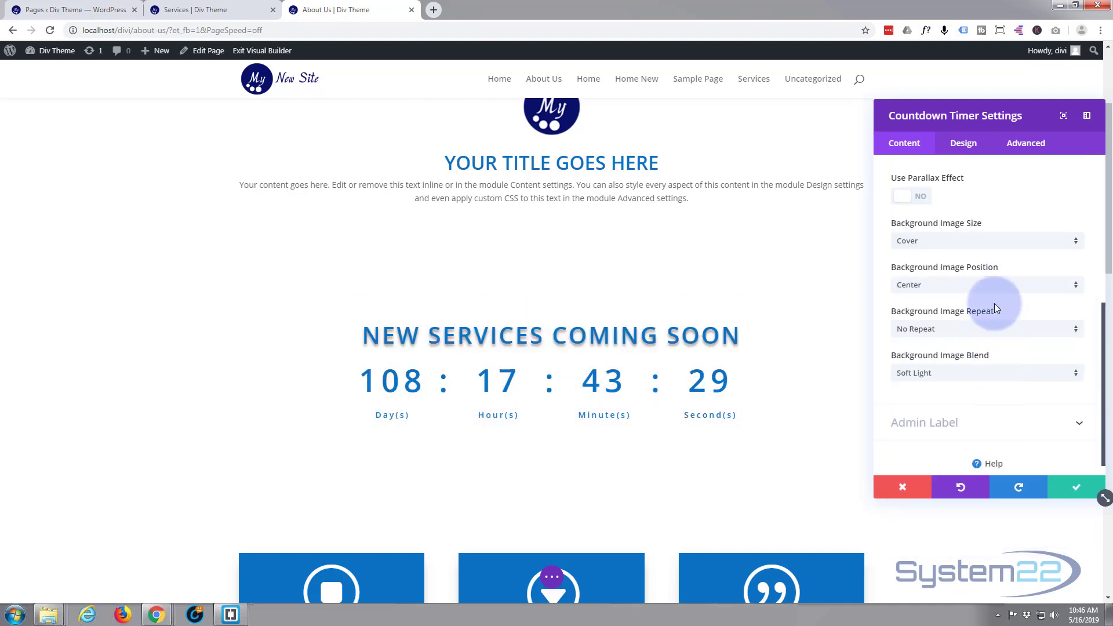
- Lower the opacity of the timer's white background color to 0.63
scroll(971, 290, "up", 5)
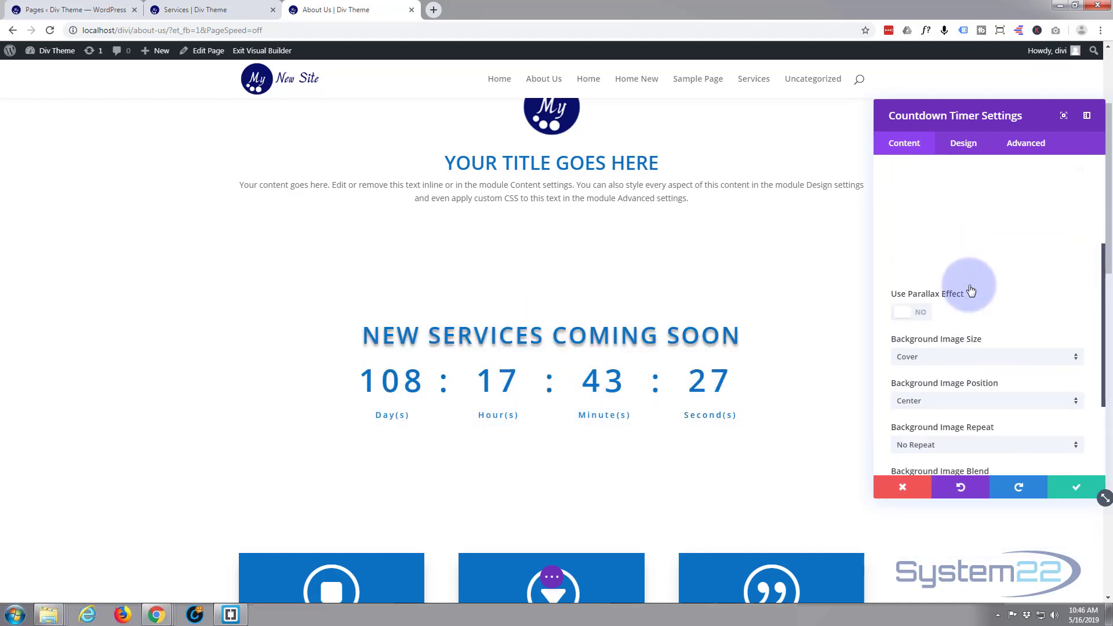
left_click(910, 323)
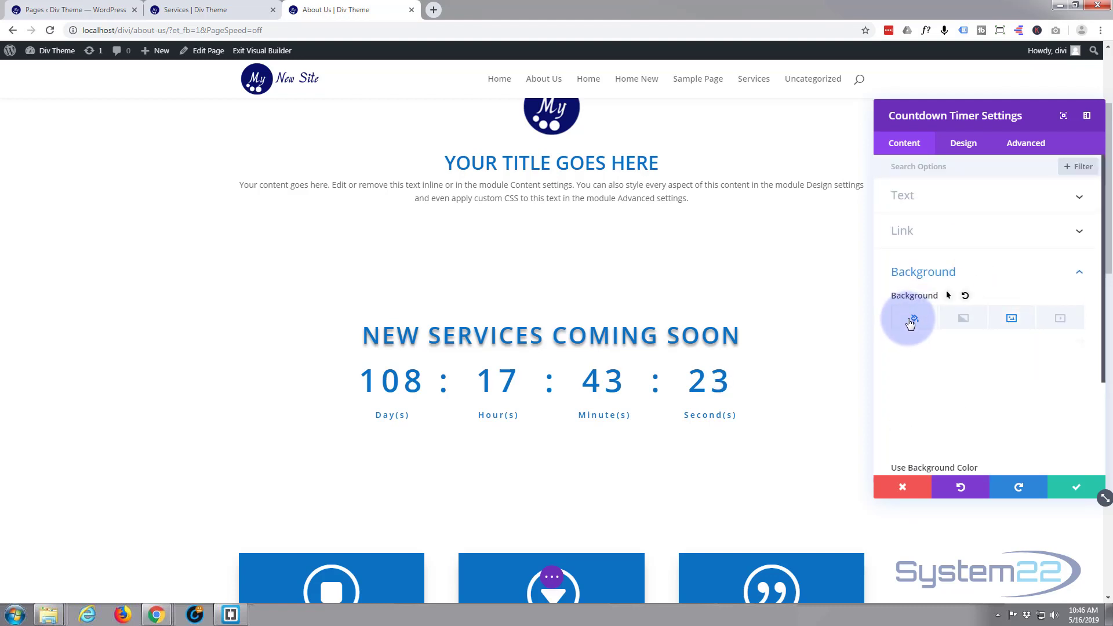
left_click(943, 380)
left_click(942, 376)
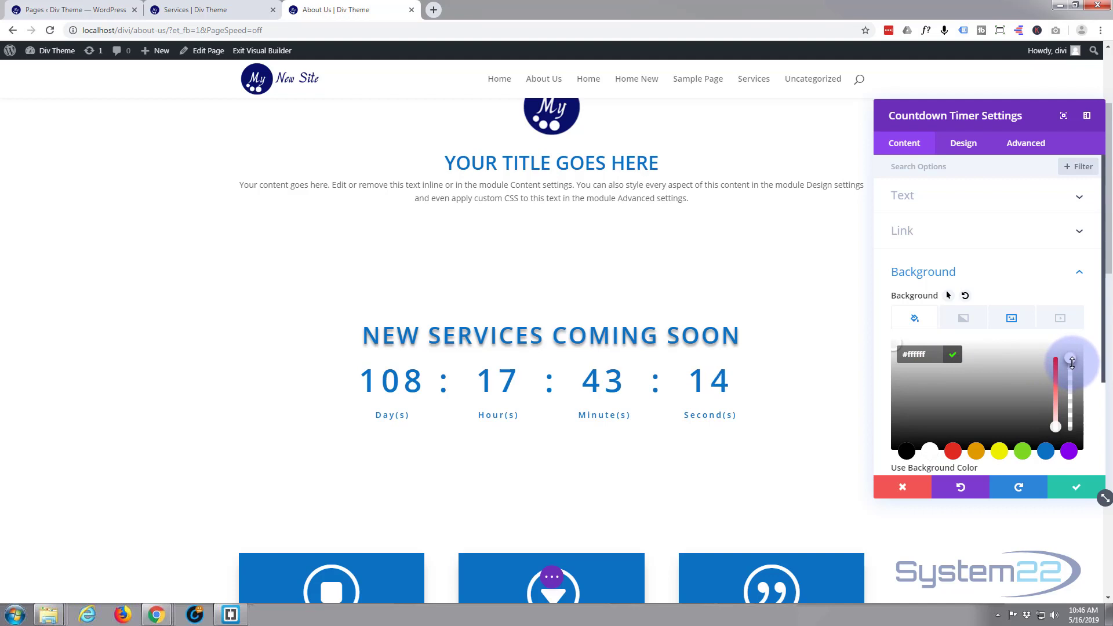
left_click_drag(1073, 371, 1073, 385)
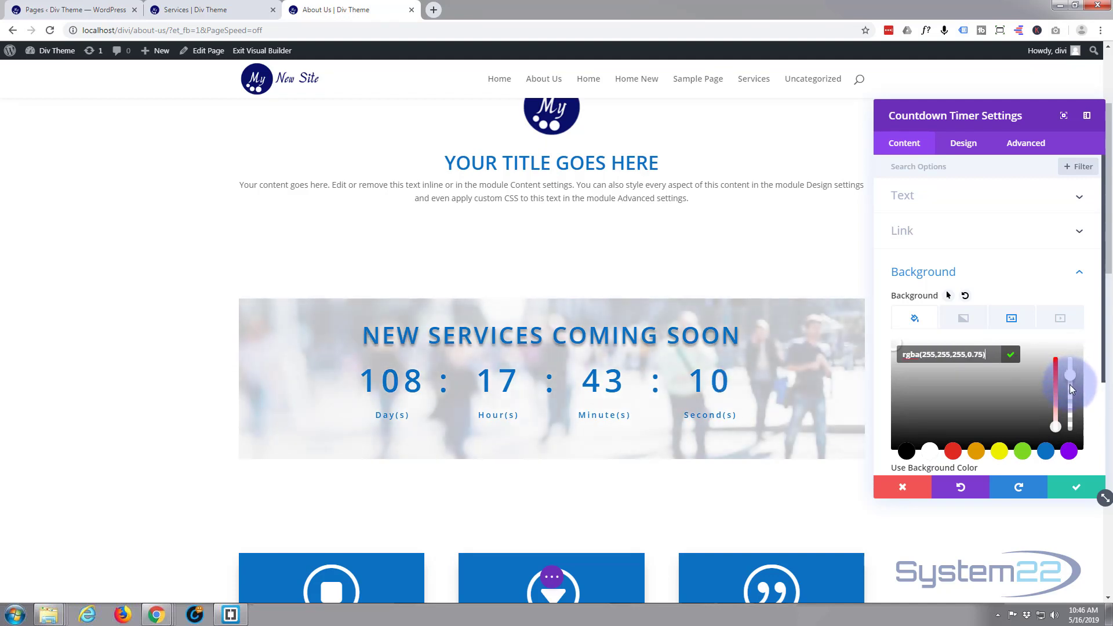
left_click_drag(1072, 392, 1073, 394)
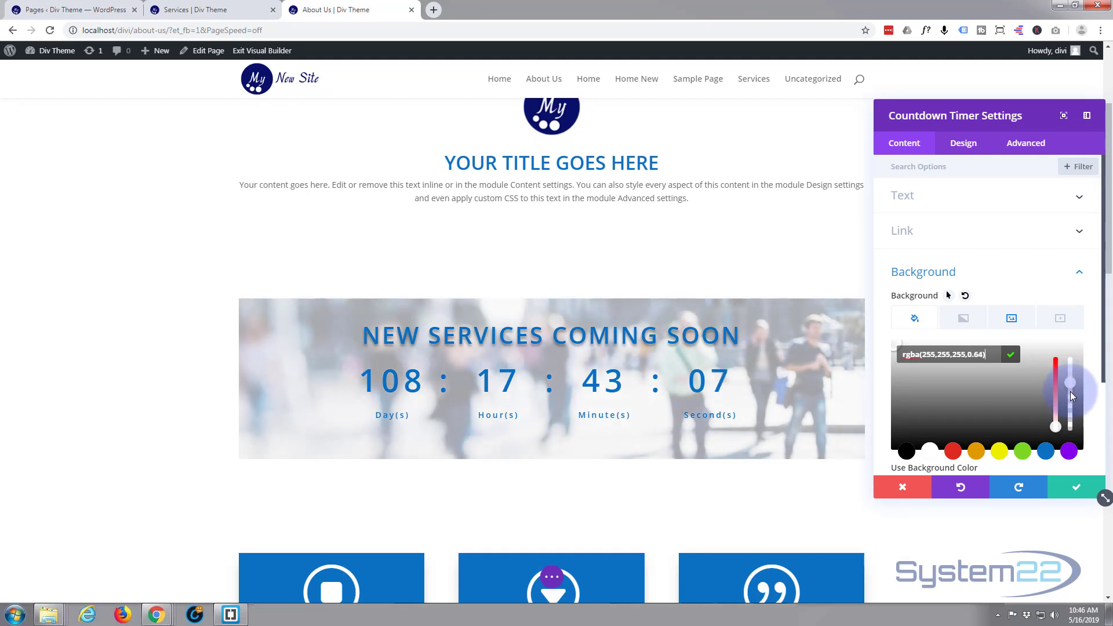
left_click_drag(1073, 396, 1071, 390)
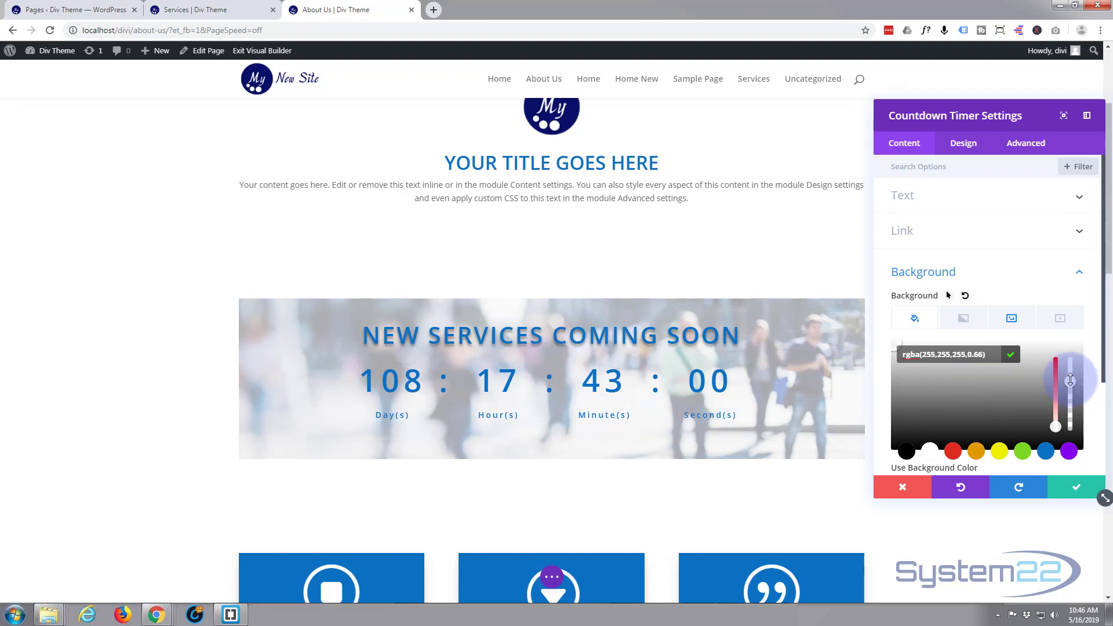
left_click_drag(1071, 383, 1071, 386)
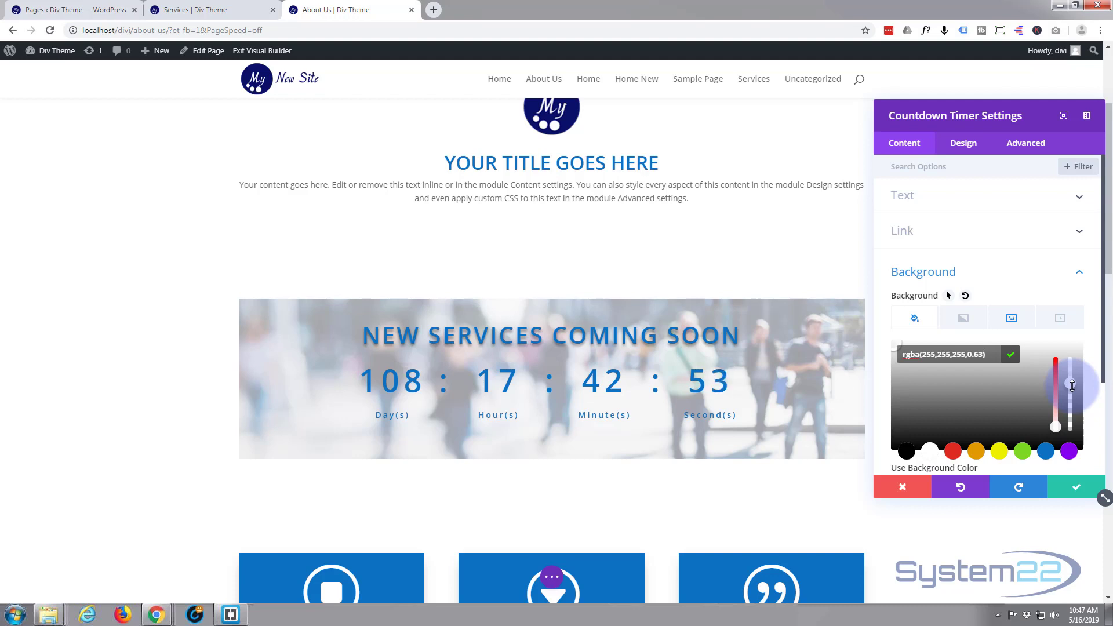
left_click(933, 364)
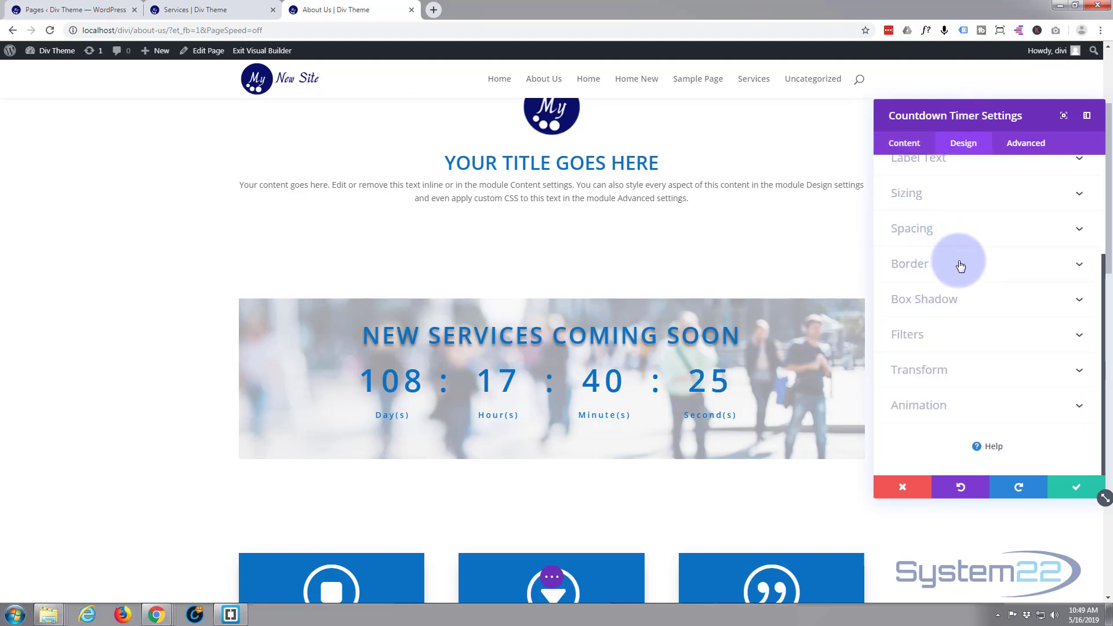
- Give the countdown timer a 3px solid border in the saved blue color
left_click(960, 265)
scroll(960, 261, "down", 4)
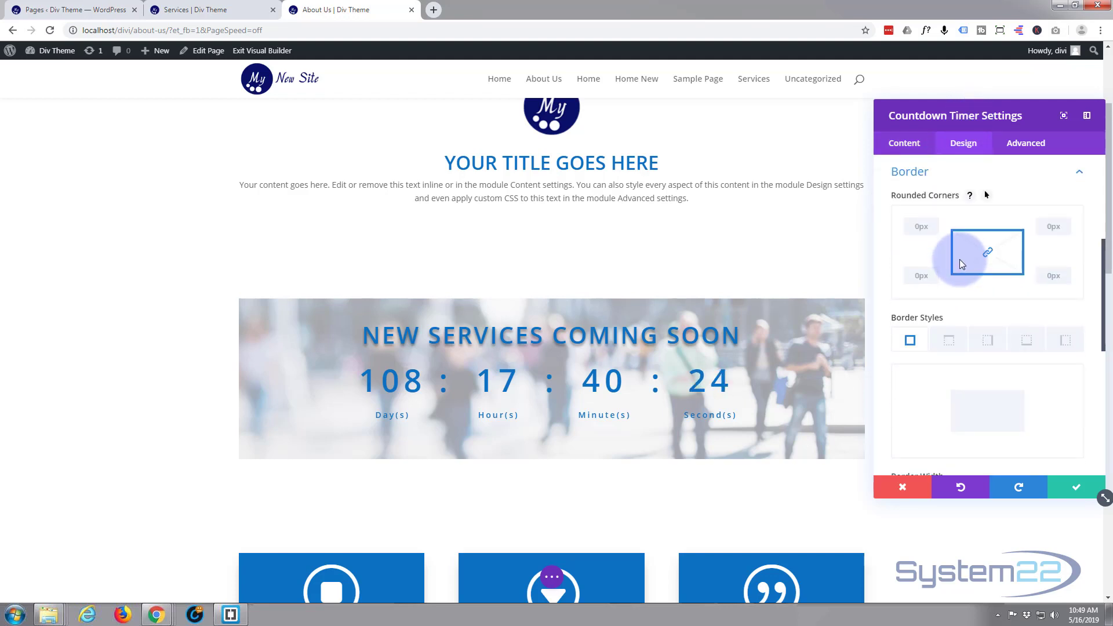
scroll(960, 261, "down", 2)
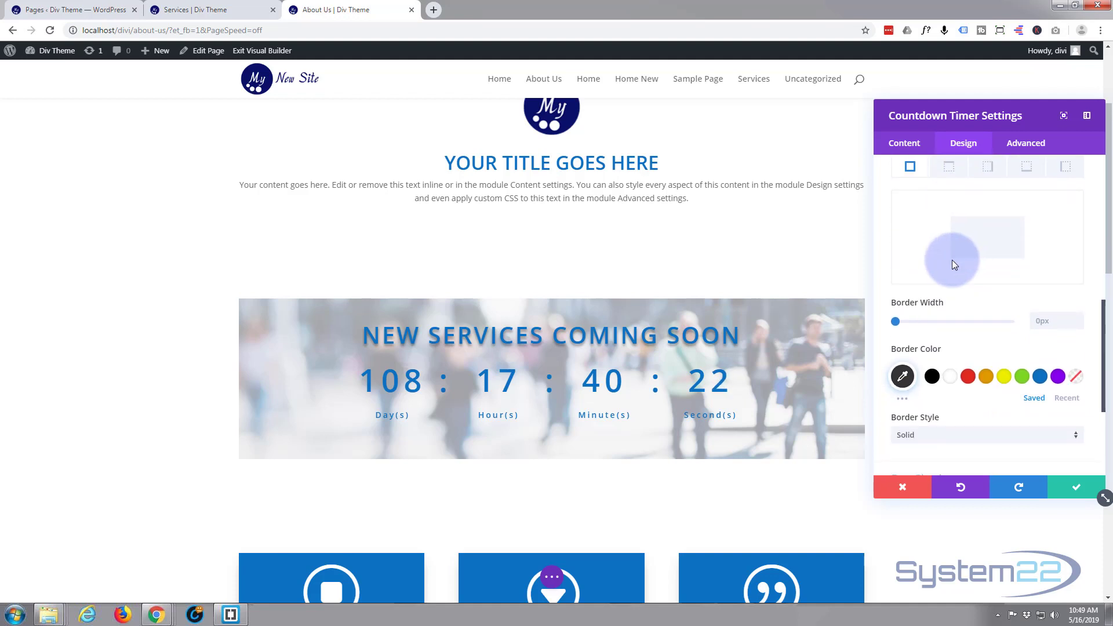
scroll(952, 260, "down", 2)
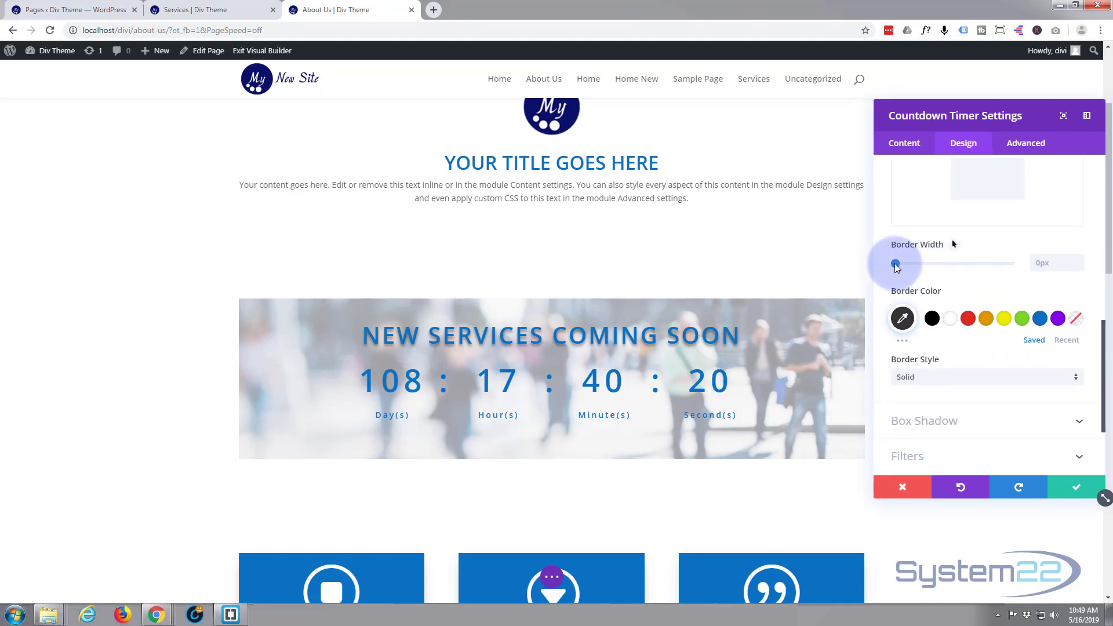
left_click_drag(896, 267, 903, 267)
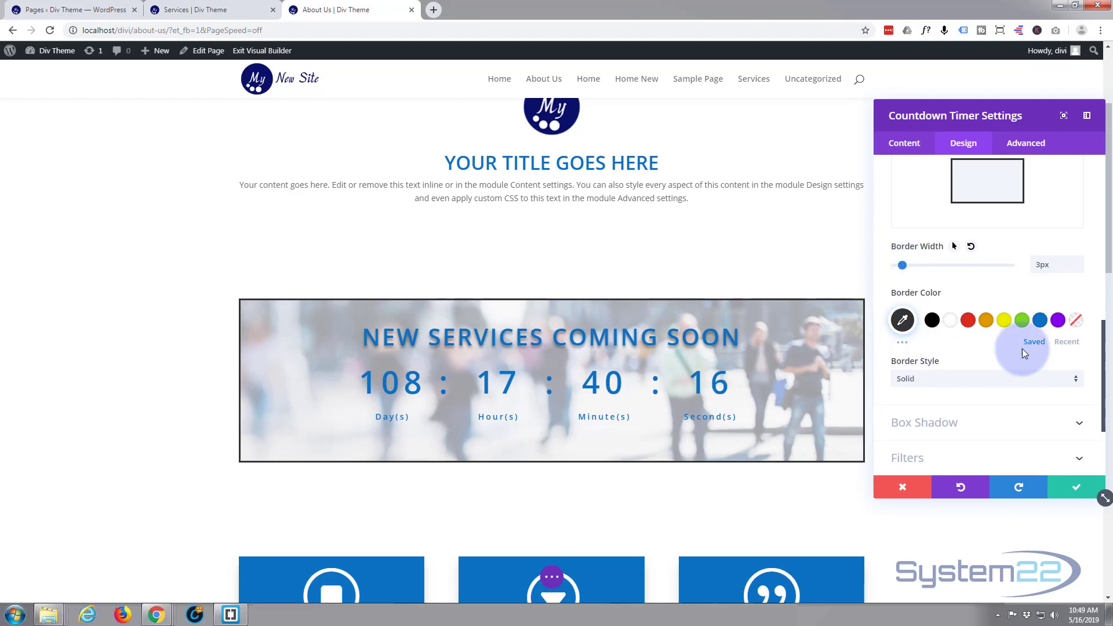
left_click(1039, 327)
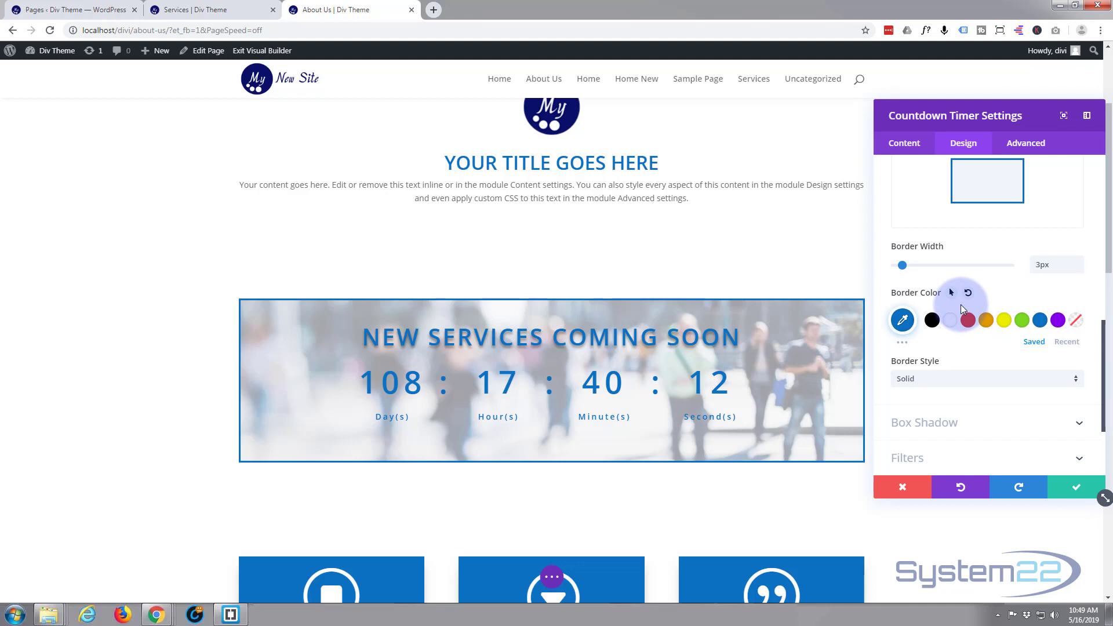
- Apply the box shadow preset that falls below the timer (12px vertical, 18px blur) and save the module settings
scroll(961, 304, "down", 3)
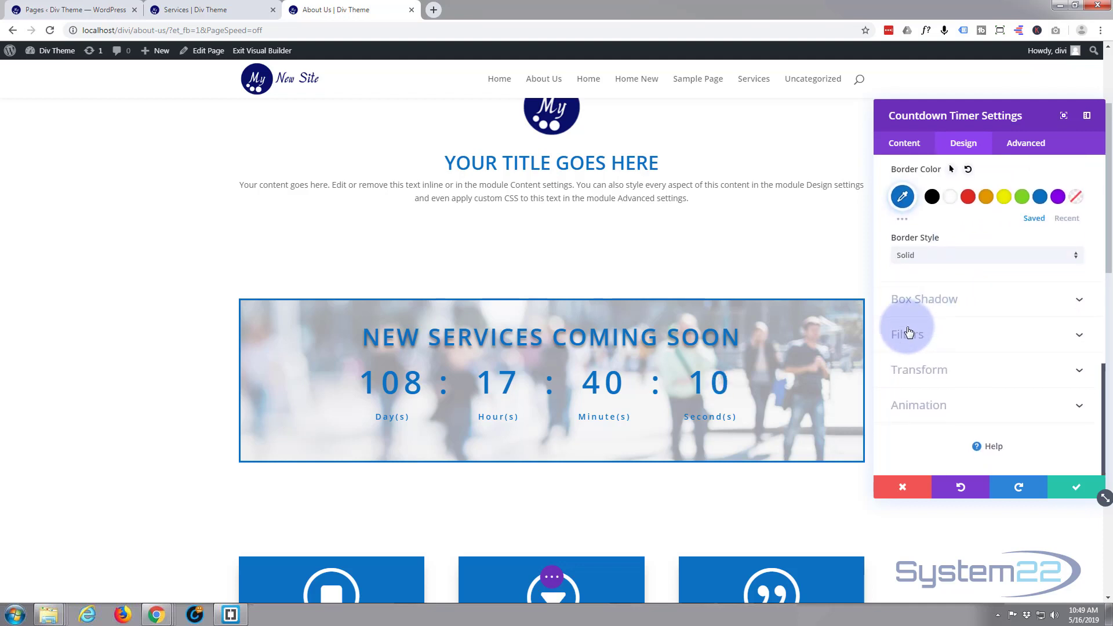
left_click(952, 299)
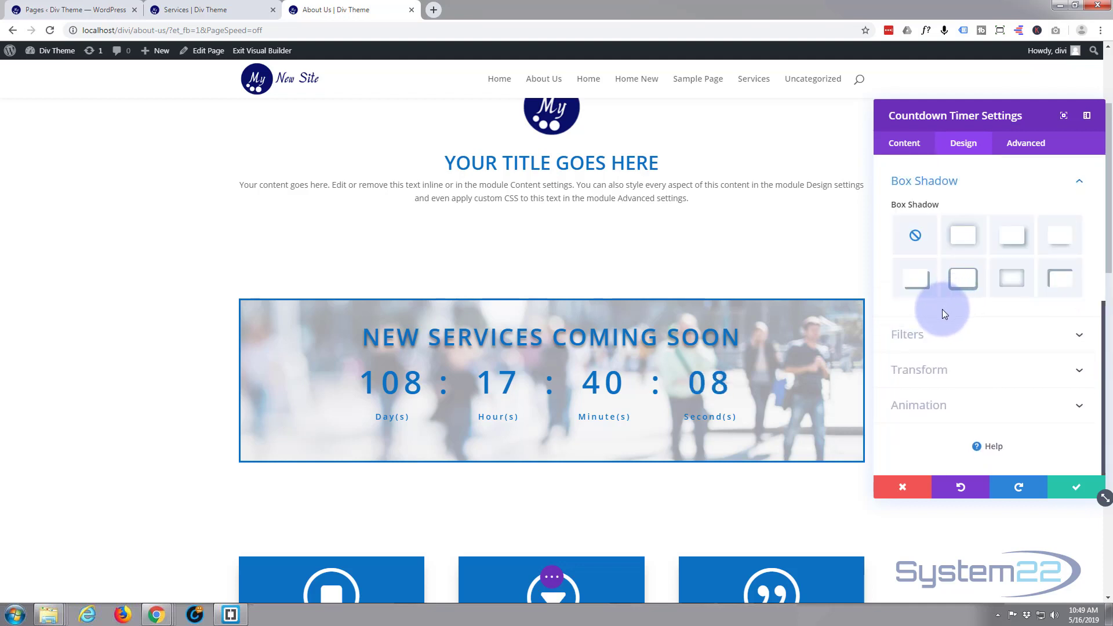
left_click(1060, 244)
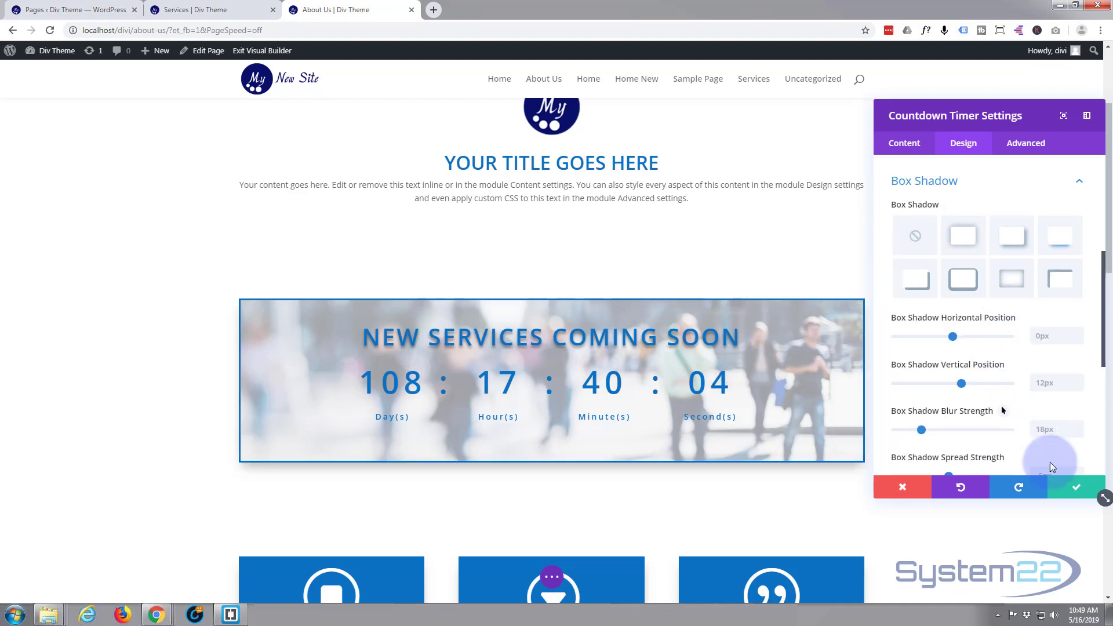
left_click(1077, 493)
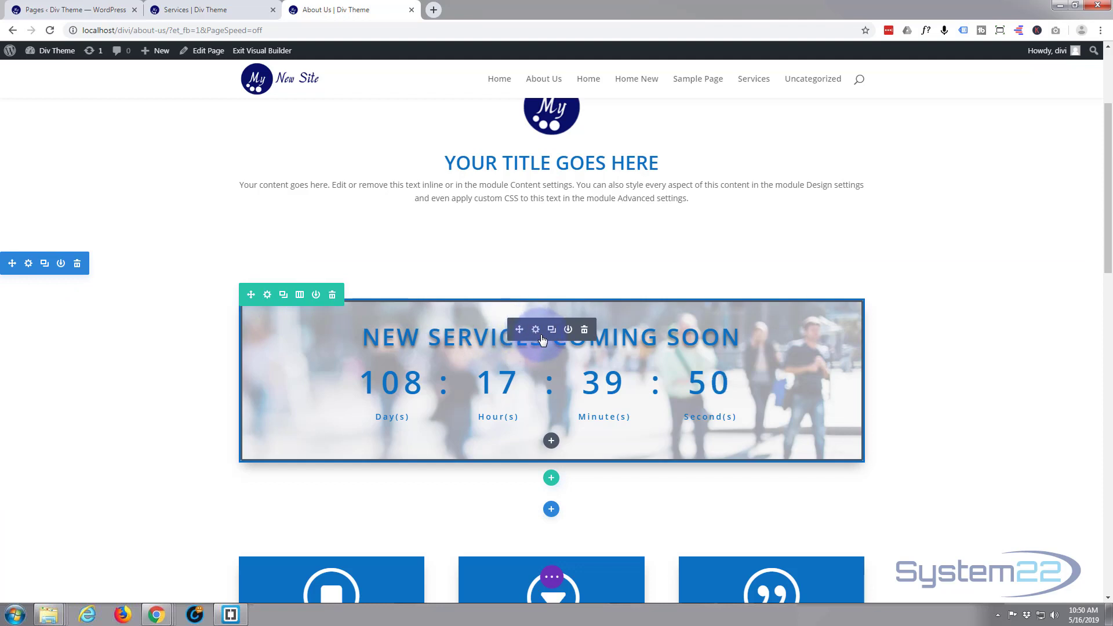
- Set business-07.jpg from the media library as the background image of the section containing the countdown timer
left_click(28, 266)
left_click(970, 238)
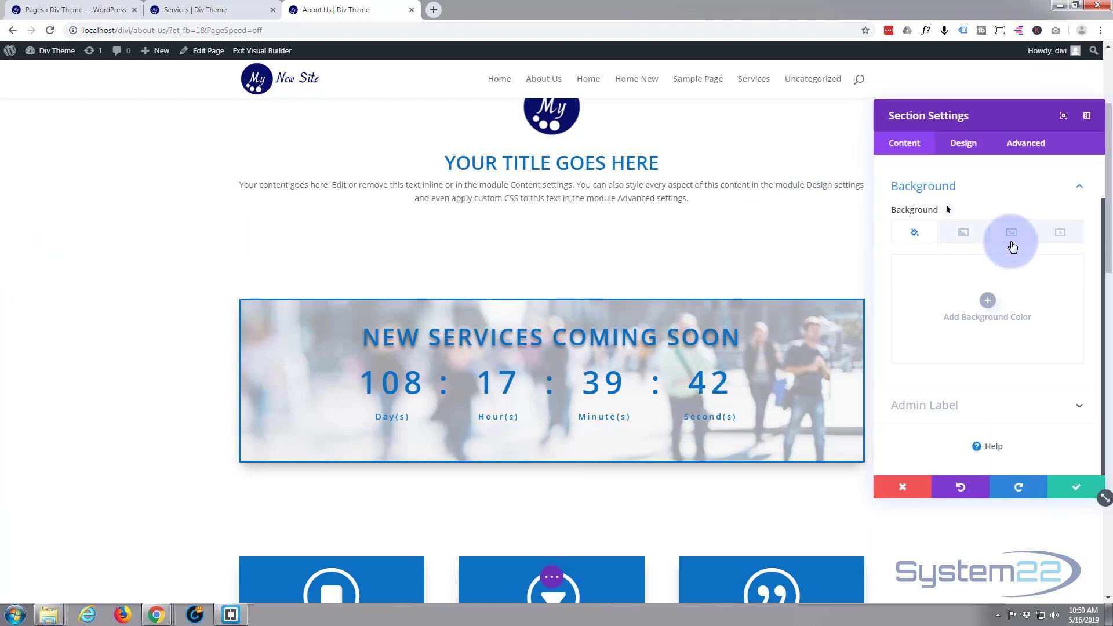
left_click(1011, 235)
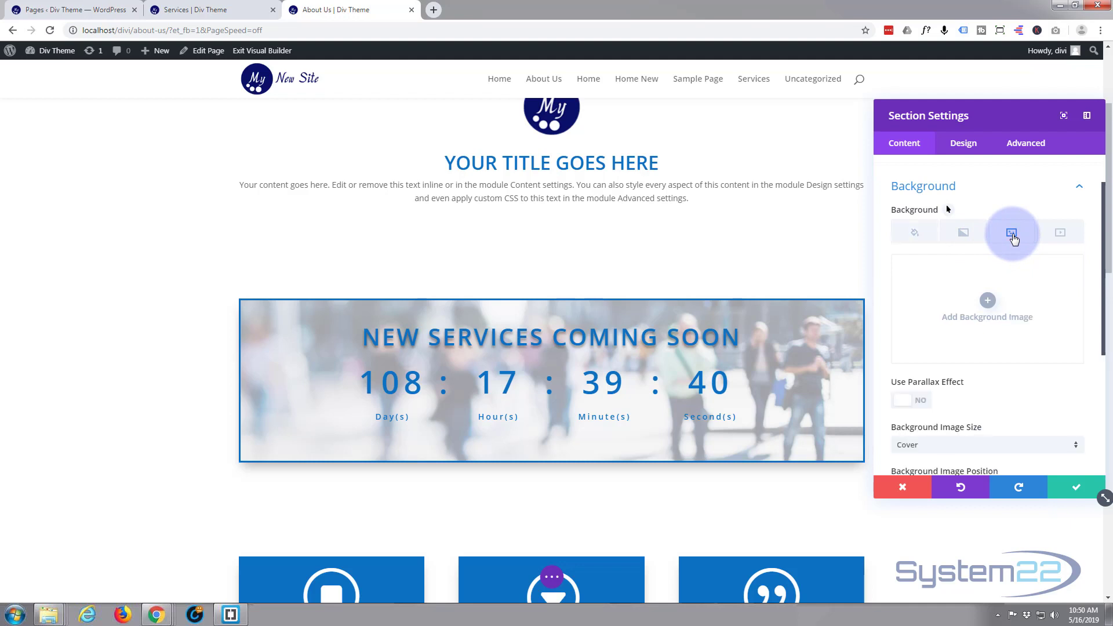
left_click(985, 299)
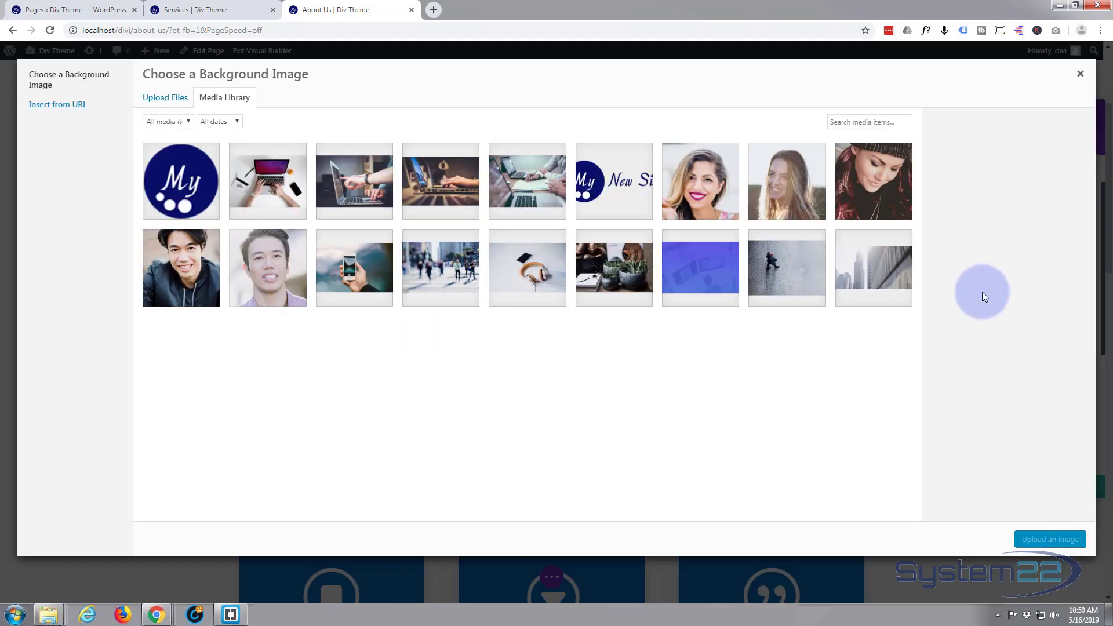
left_click(455, 266)
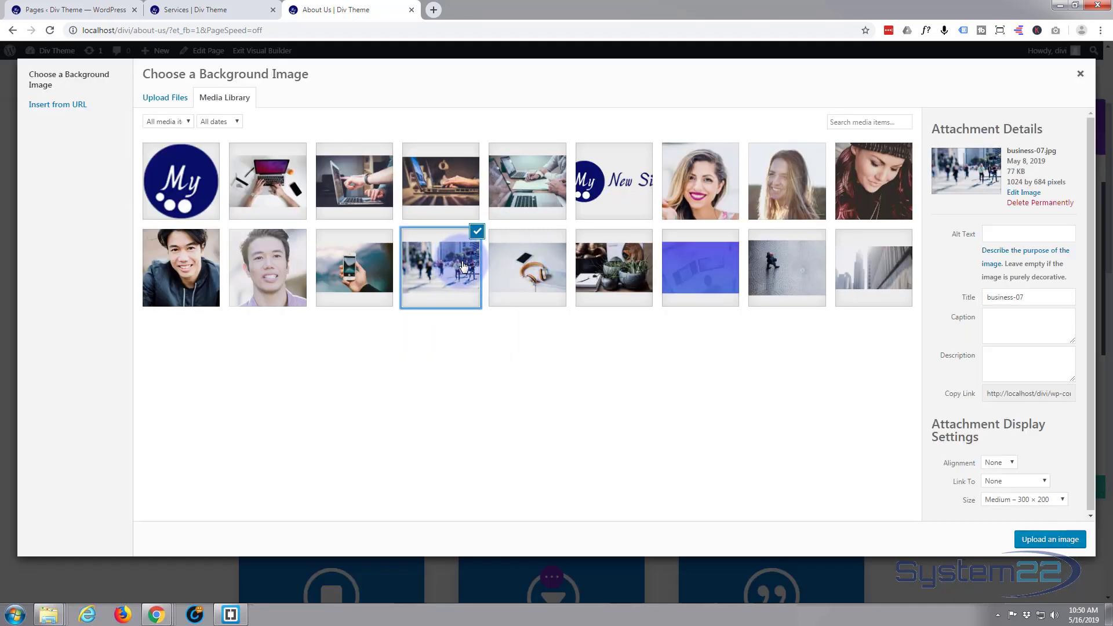
left_click(1056, 540)
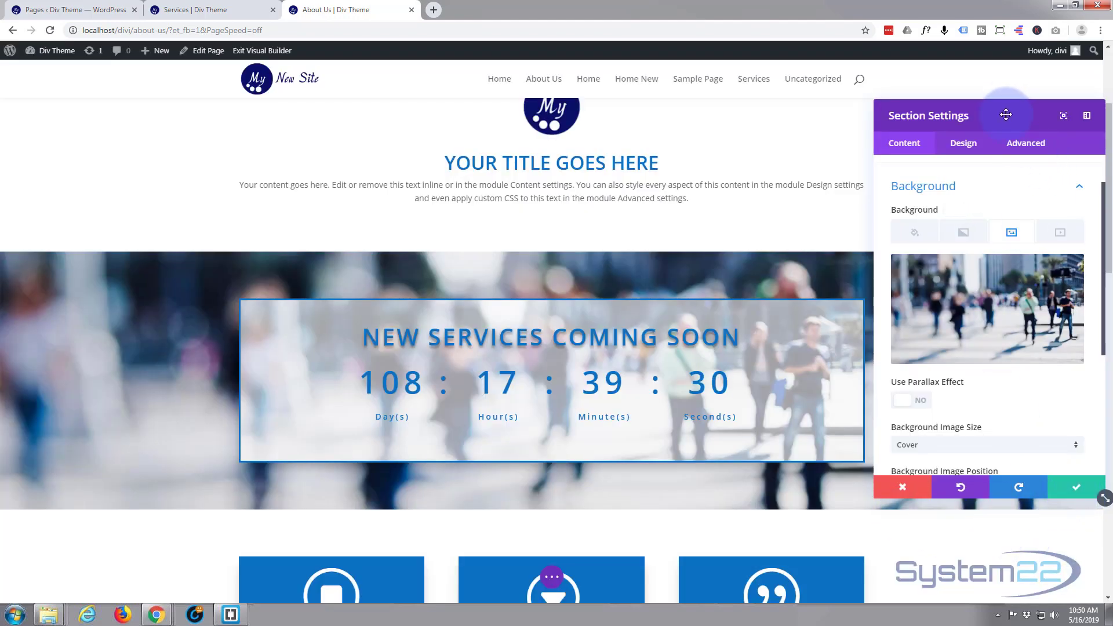
- Add a white (#ffffff) background color to the countdown timer's section
left_click_drag(1004, 114, 829, 124)
left_click(734, 241)
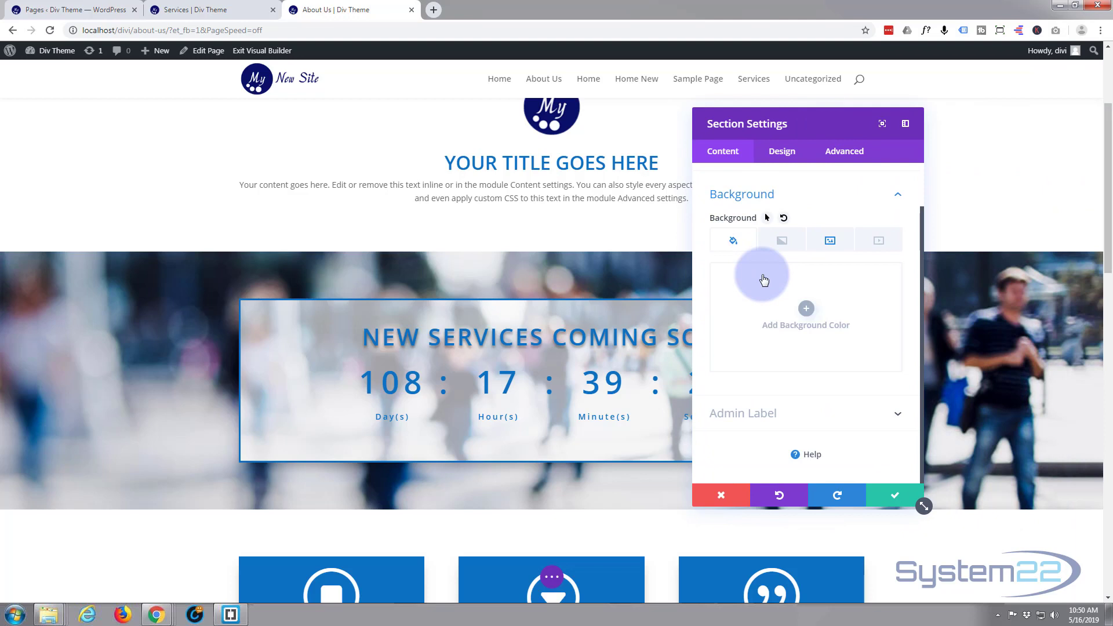
left_click(805, 308)
scroll(804, 344, "up", 1)
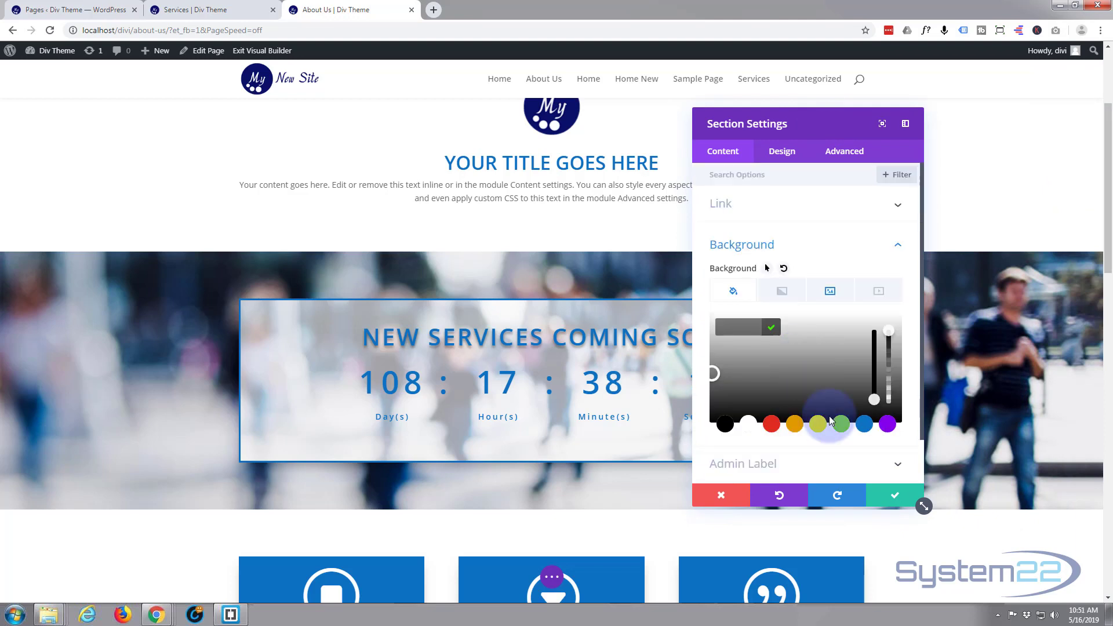
left_click(752, 426)
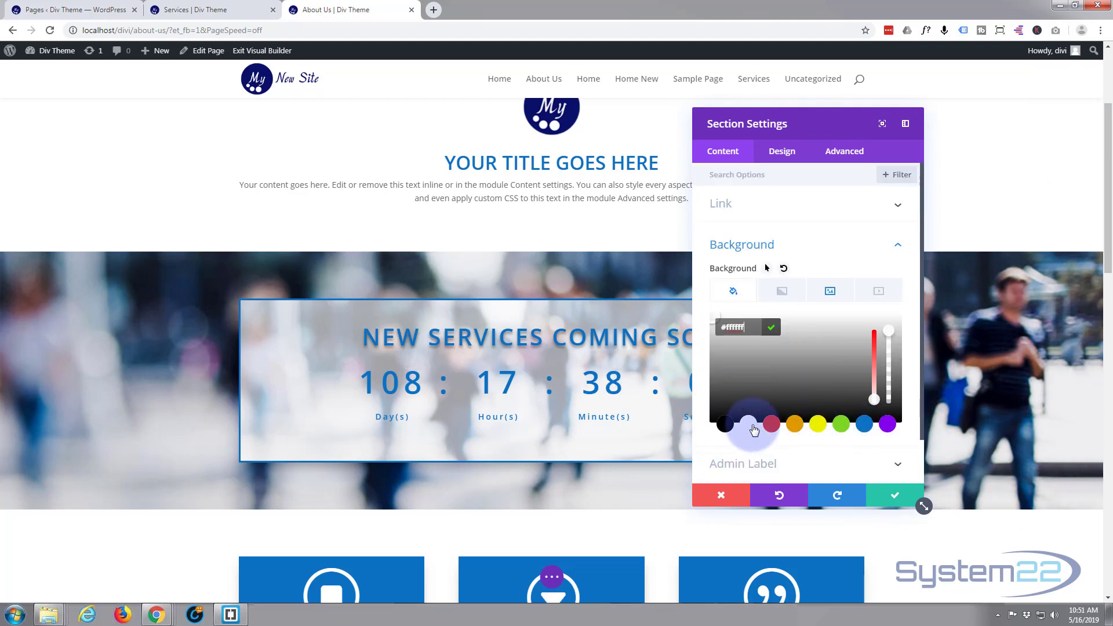
scroll(762, 400, "down", 1)
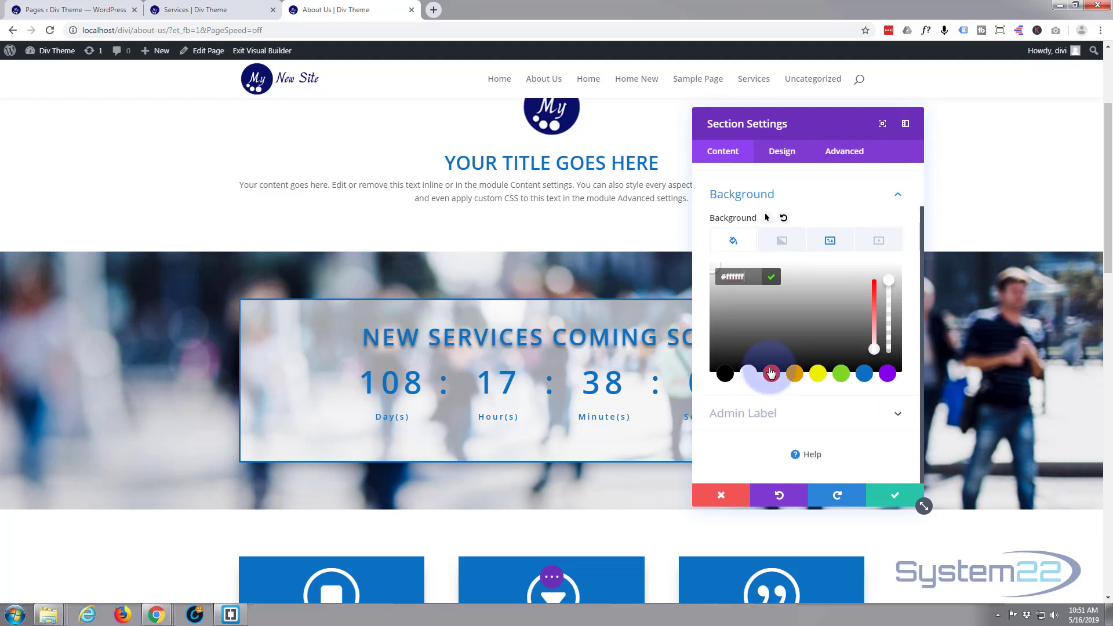
- Set the section's background image blend to Soft Light
left_click(832, 243)
scroll(818, 277, "down", 4)
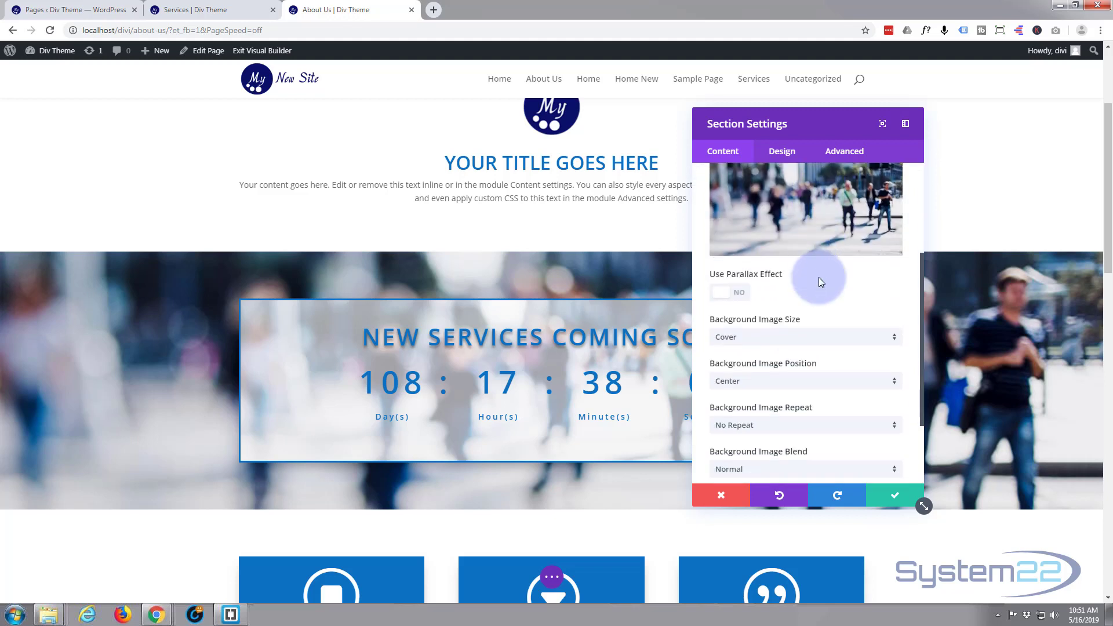
left_click(836, 369)
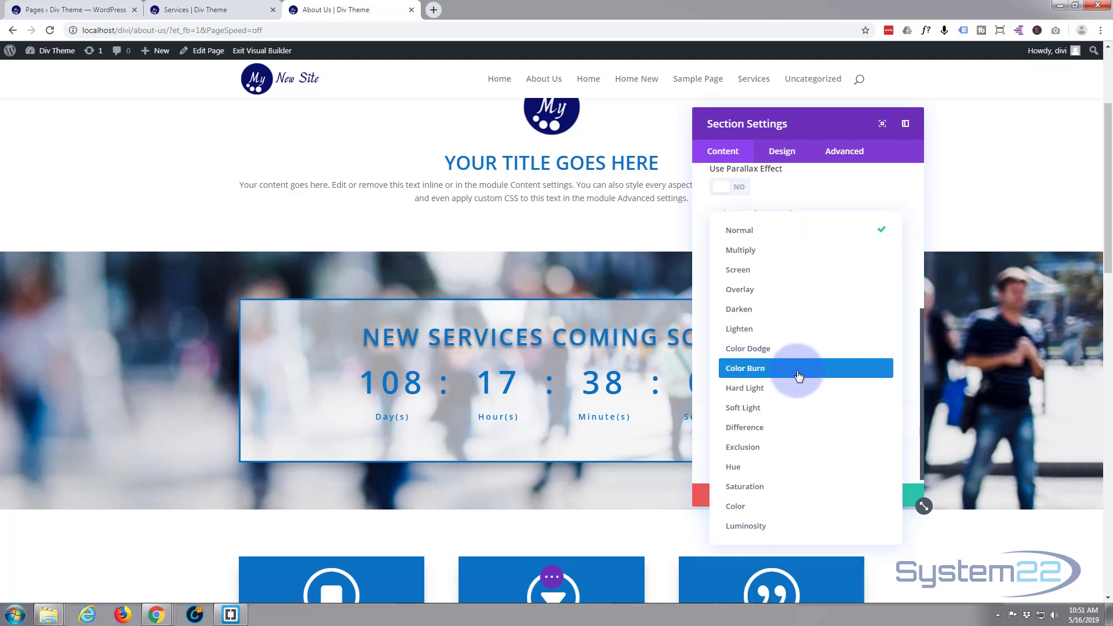
left_click(767, 409)
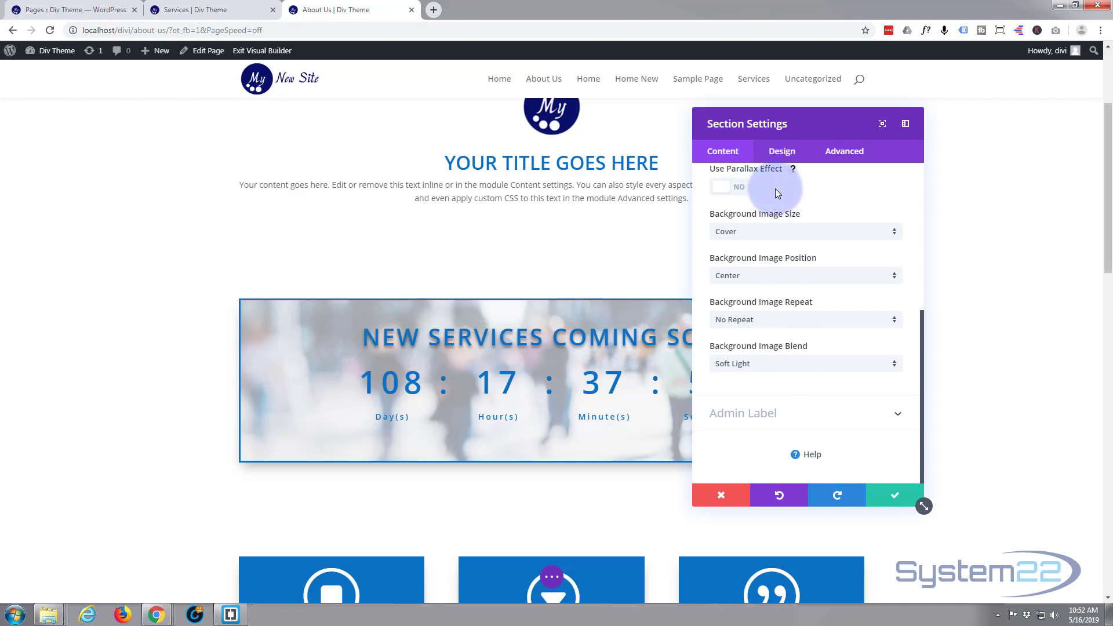
- Lower the opacity of the section's white background color so more of the image shows, and save the section settings
scroll(774, 191, "up", 5)
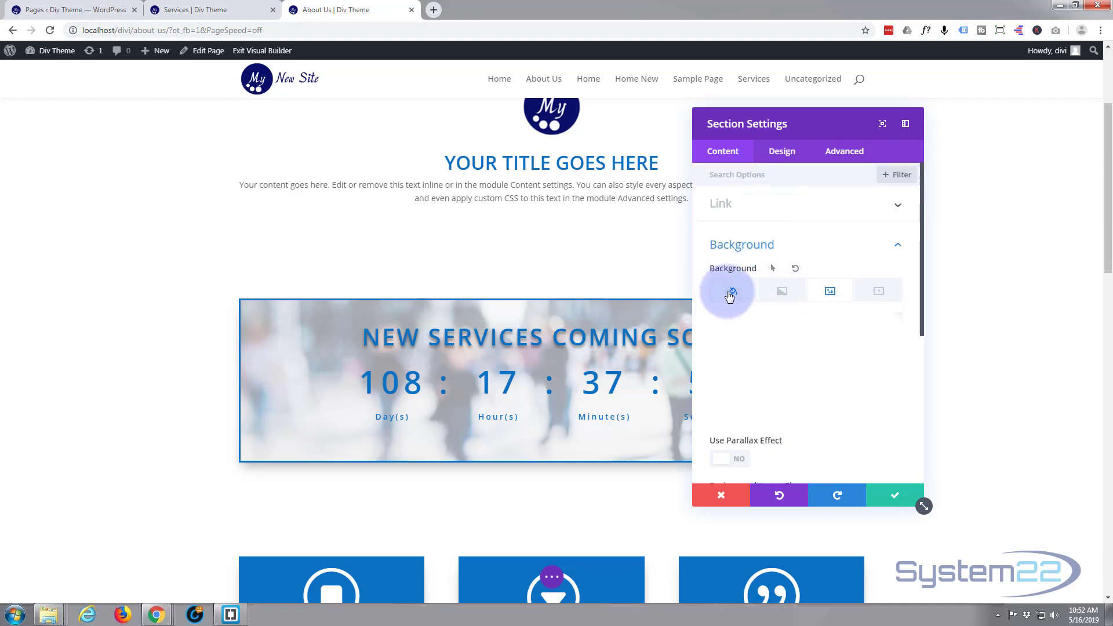
left_click(730, 295)
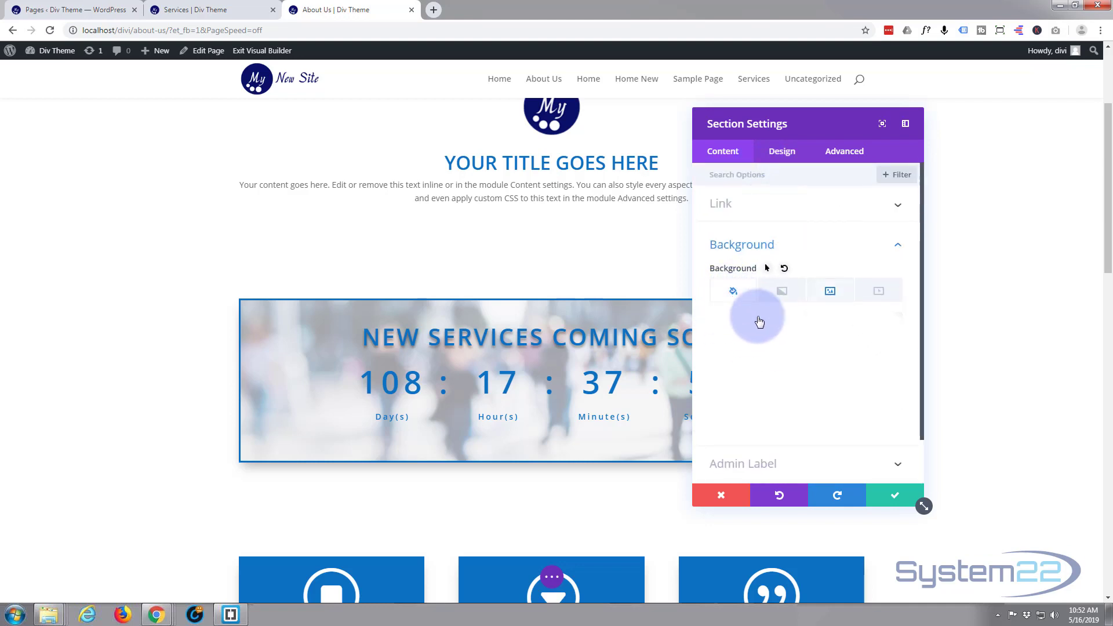
left_click(836, 370)
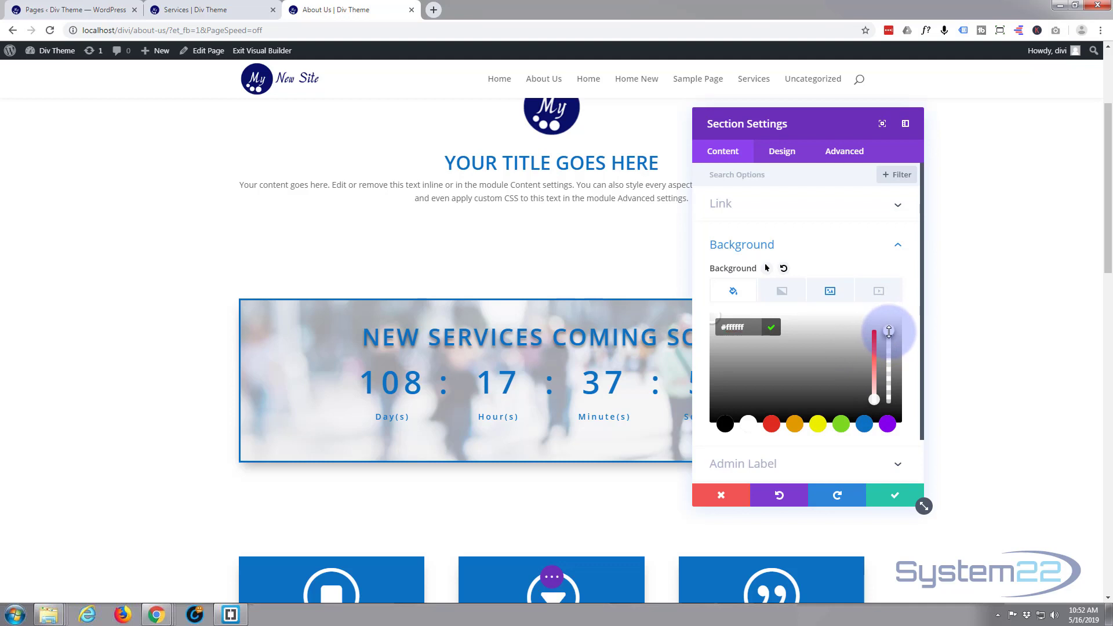
left_click_drag(889, 331, 897, 381)
left_click(891, 495)
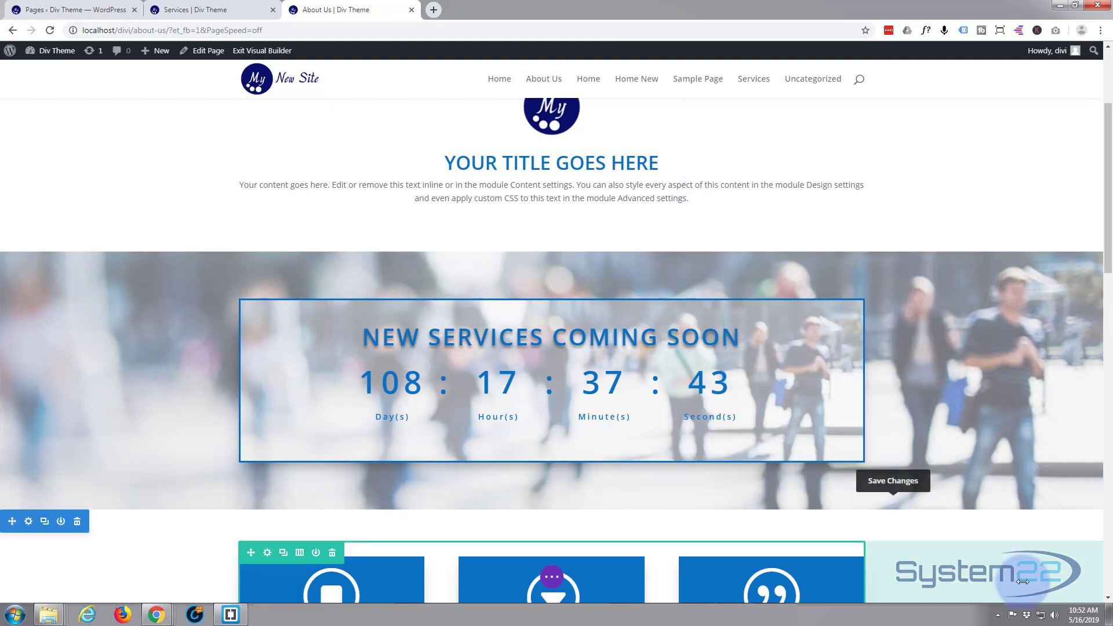
- Save the About Us page, exit the Visual Builder and view the countdown timer section on the live page
scroll(1022, 580, "down", 1)
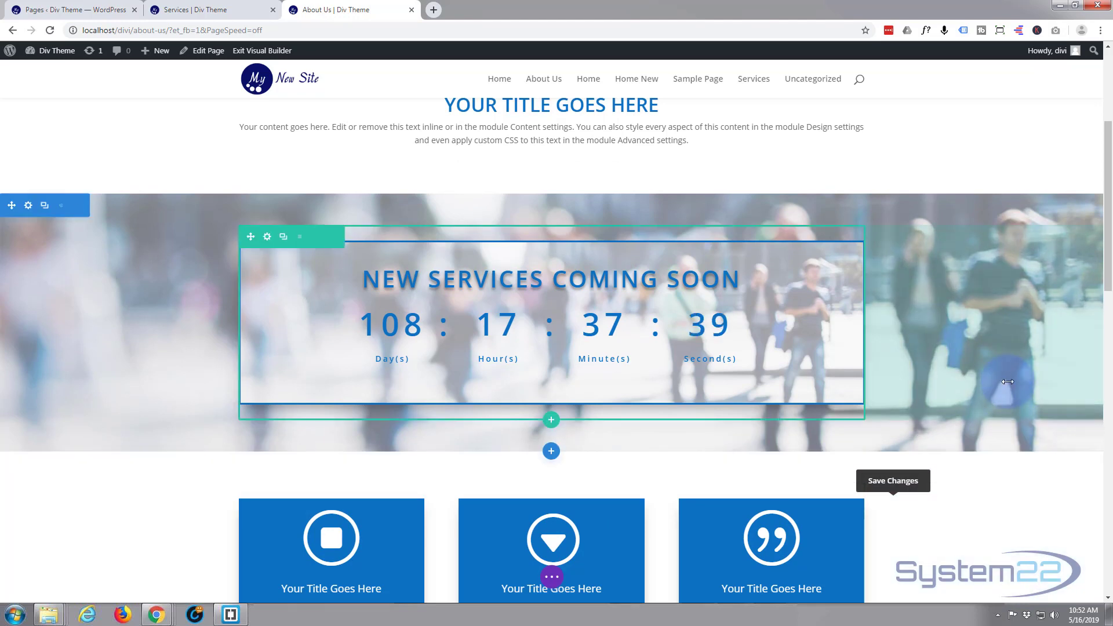
scroll(1008, 381, "down", 1)
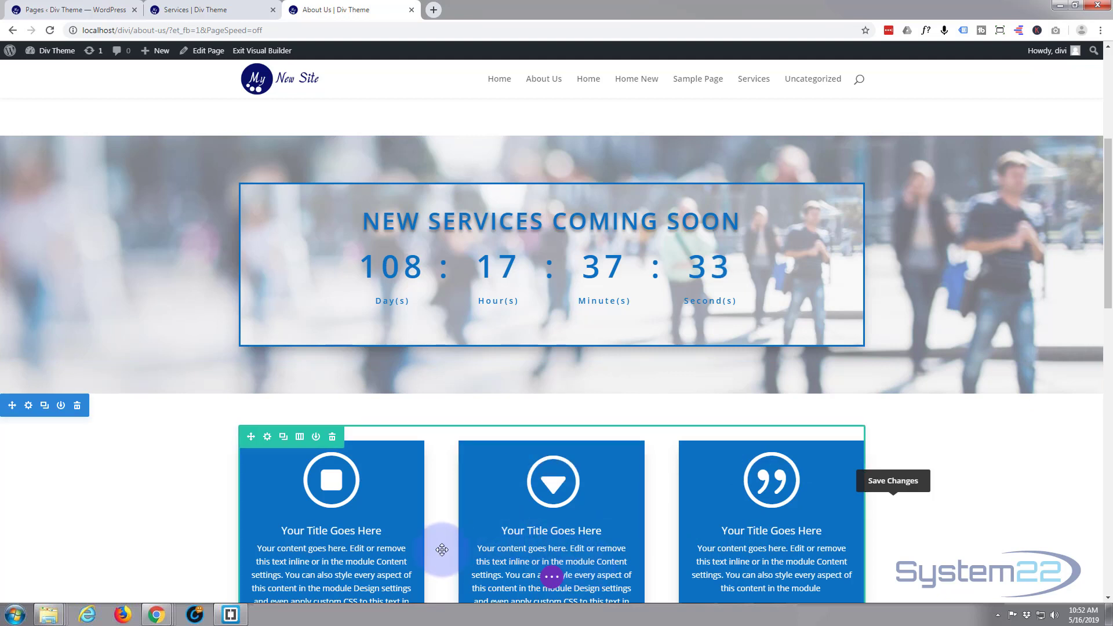
left_click(553, 578)
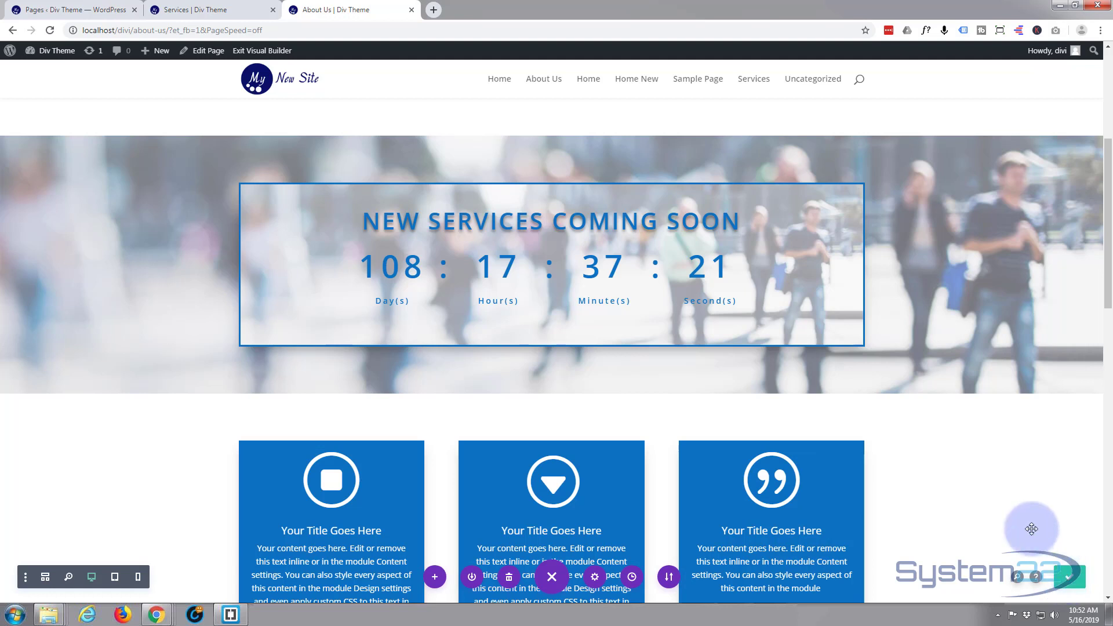
left_click(264, 52)
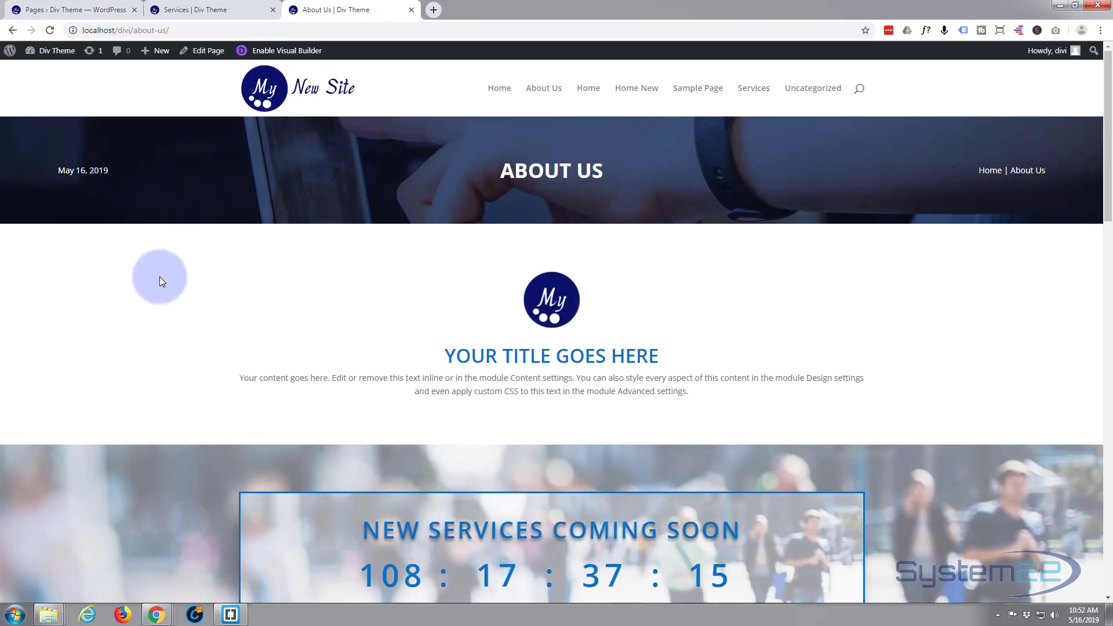
scroll(156, 281, "down", 2)
scroll(156, 283, "down", 2)
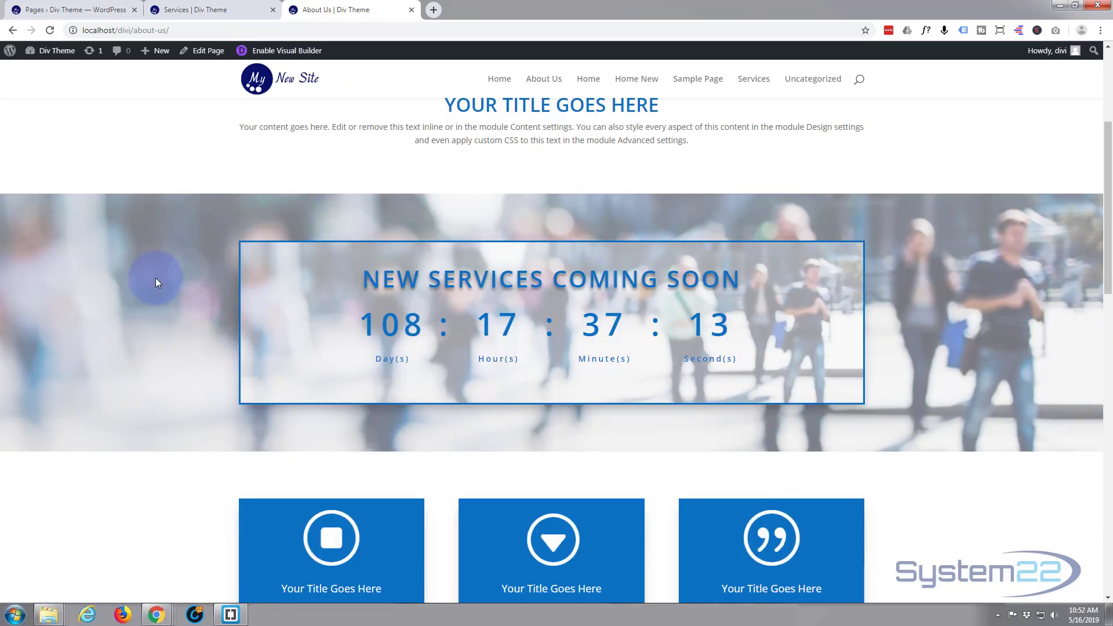